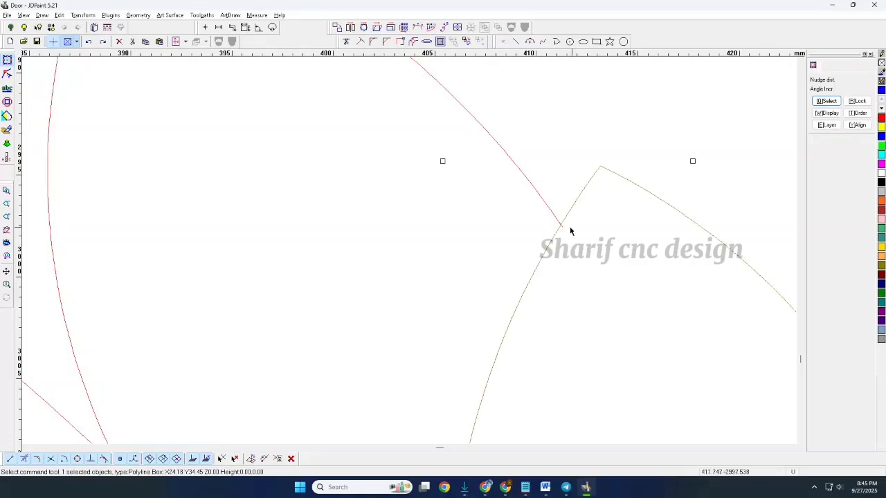
Step: Divide the leaf edge where the neighbouring curve meets it and delete the cut-off inner piece
{"action": "scroll", "coordinate": [570, 227], "scroll_direction": "up", "scroll_amount": 3}
{"action": "right_click", "coordinate": [576, 225]}
{"action": "left_click", "coordinate": [602, 234]}
{"action": "left_click", "coordinate": [534, 219]}
{"action": "right_click", "coordinate": [534, 220]}
{"action": "left_click_drag", "start_coordinate": [523, 294], "coordinate": [342, 315]}
{"action": "scroll", "coordinate": [356, 301], "scroll_direction": "down", "scroll_amount": 2}
{"action": "key", "text": "Delete"}
Step: Delete the remaining inner vein and stem lines beneath the serrated leaf outline
{"action": "scroll", "coordinate": [614, 298], "scroll_direction": "down", "scroll_amount": 4}
{"action": "left_click_drag", "start_coordinate": [462, 234], "coordinate": [424, 273]}
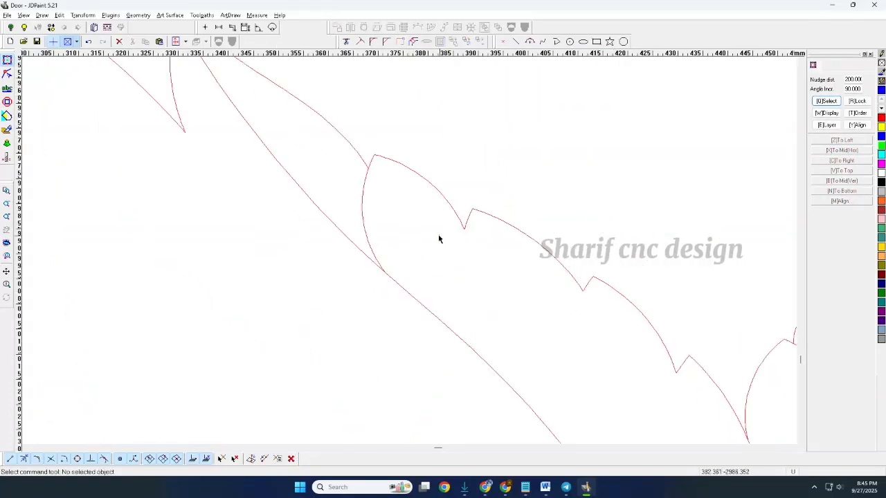
{"action": "scroll", "coordinate": [438, 240], "scroll_direction": "down", "scroll_amount": 4}
{"action": "key", "text": "Delete"}
{"action": "left_click_drag", "start_coordinate": [312, 118], "coordinate": [289, 158]}
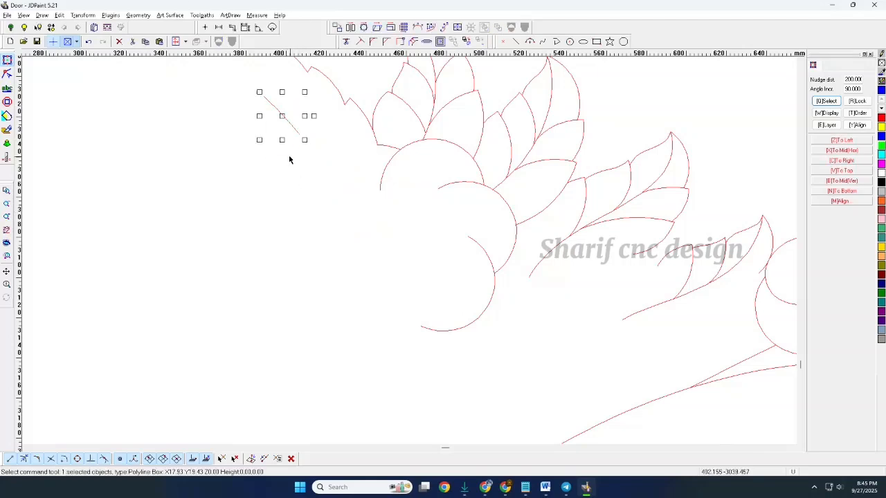
{"action": "key", "text": "Delete"}
Step: Delete the inner lines of the large leaf and the upper flower petals enclosed by the outer silhouette
{"action": "scroll", "coordinate": [415, 162], "scroll_direction": "down", "scroll_amount": 2}
{"action": "scroll", "coordinate": [416, 146], "scroll_direction": "up", "scroll_amount": 3}
{"action": "left_click_drag", "start_coordinate": [416, 144], "coordinate": [359, 223]}
{"action": "left_click", "coordinate": [392, 235]}
{"action": "left_click_drag", "start_coordinate": [459, 70], "coordinate": [352, 210]}
{"action": "scroll", "coordinate": [378, 252], "scroll_direction": "down", "scroll_amount": 3}
{"action": "key", "text": "Delete"}
{"action": "key", "text": "Delete"}
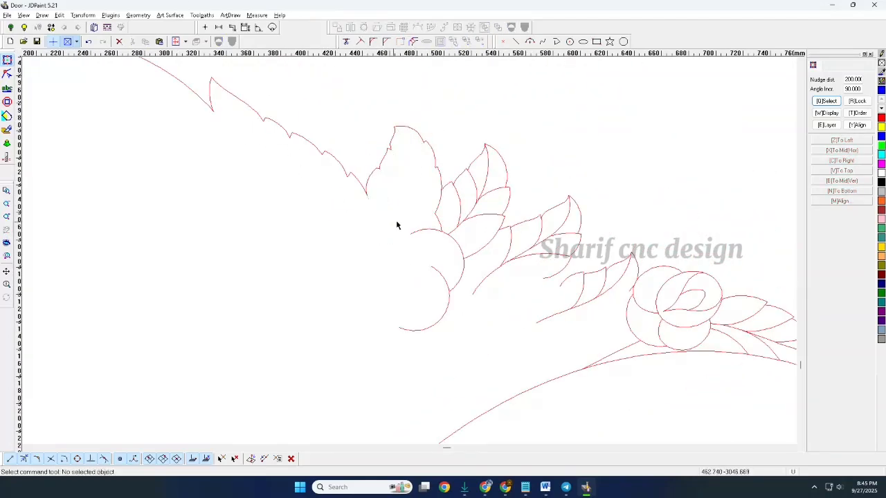
{"action": "left_click_drag", "start_coordinate": [455, 211], "coordinate": [430, 231]}
{"action": "key", "text": "Delete"}
{"action": "key", "text": "ctrl+z"}
Step: Divide the large leaf's edge where the adjacent leaf meets it and remove the overlapping stub and lower section
{"action": "scroll", "coordinate": [456, 207], "scroll_direction": "up", "scroll_amount": 8}
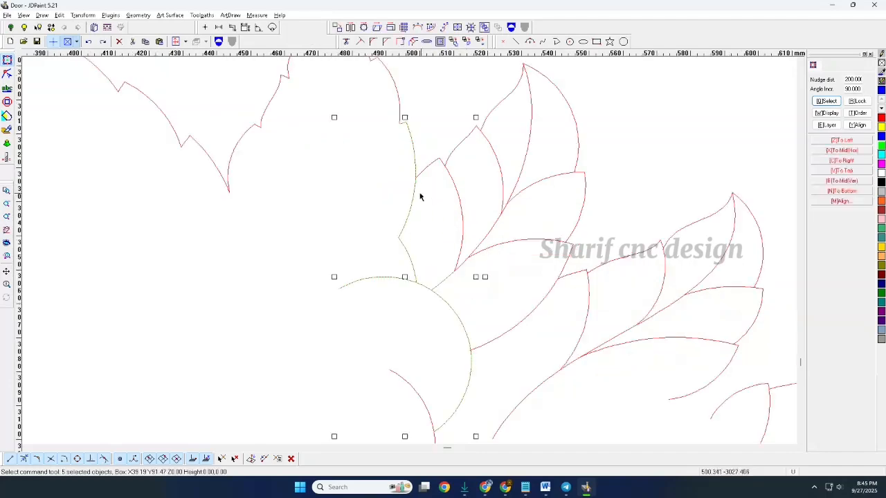
{"action": "scroll", "coordinate": [413, 146], "scroll_direction": "up", "scroll_amount": 3}
{"action": "key", "text": "ctrl+z"}
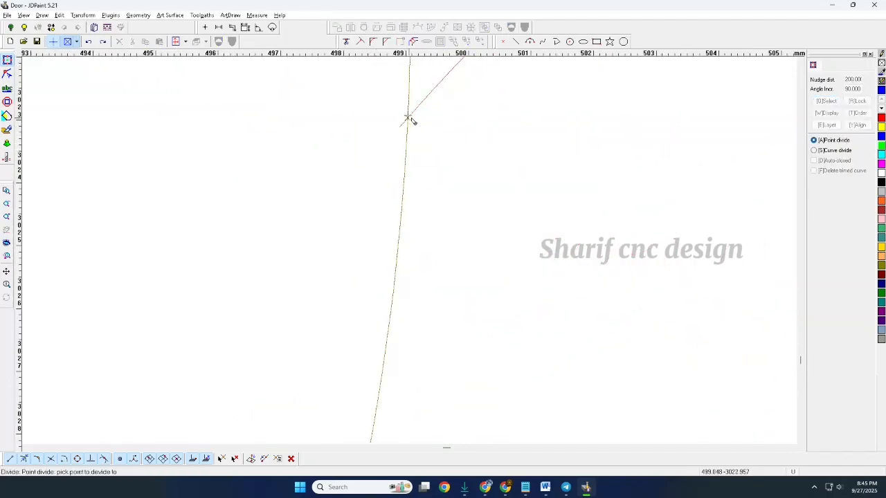
{"action": "left_click", "coordinate": [409, 116]}
{"action": "right_click", "coordinate": [431, 135]}
{"action": "left_click", "coordinate": [404, 121]}
{"action": "scroll", "coordinate": [462, 180], "scroll_direction": "down", "scroll_amount": 5}
{"action": "key", "text": "Delete"}
{"action": "left_click_drag", "start_coordinate": [475, 223], "coordinate": [295, 294]}
{"action": "key", "text": "Delete"}
{"action": "key", "text": "ctrl+z"}
{"action": "key", "text": "ctrl+z"}
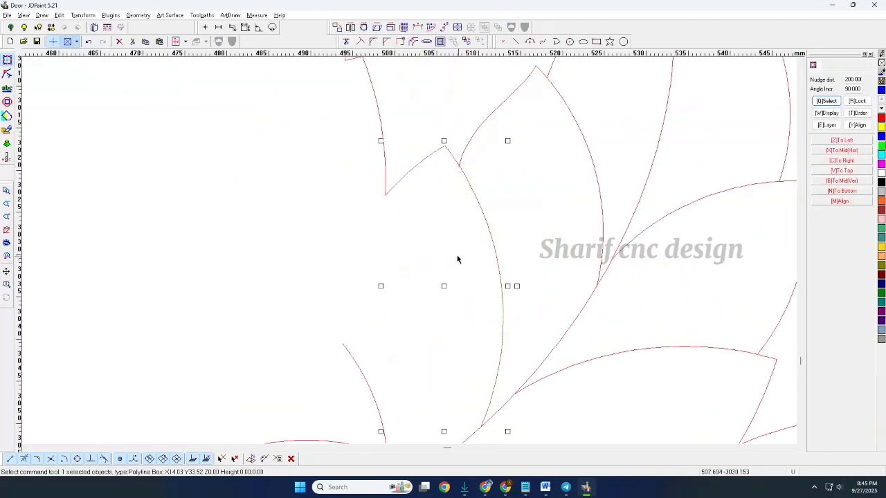
Step: Divide the small leaf lobe's curve at its intersection with the next lobe and delete the inner section
{"action": "scroll", "coordinate": [441, 169], "scroll_direction": "up", "scroll_amount": 3}
{"action": "left_click", "coordinate": [536, 177]}
{"action": "left_click_drag", "start_coordinate": [526, 158], "coordinate": [478, 181]}
{"action": "right_click", "coordinate": [540, 181]}
{"action": "left_click", "coordinate": [567, 188]}
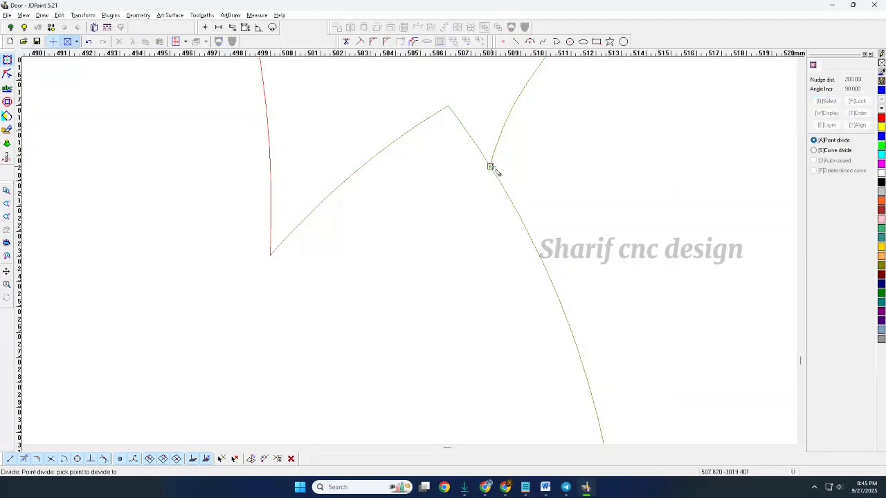
{"action": "key", "text": "Delete"}
{"action": "scroll", "coordinate": [335, 246], "scroll_direction": "down", "scroll_amount": 9}
{"action": "scroll", "coordinate": [347, 133], "scroll_direction": "down", "scroll_amount": 2}
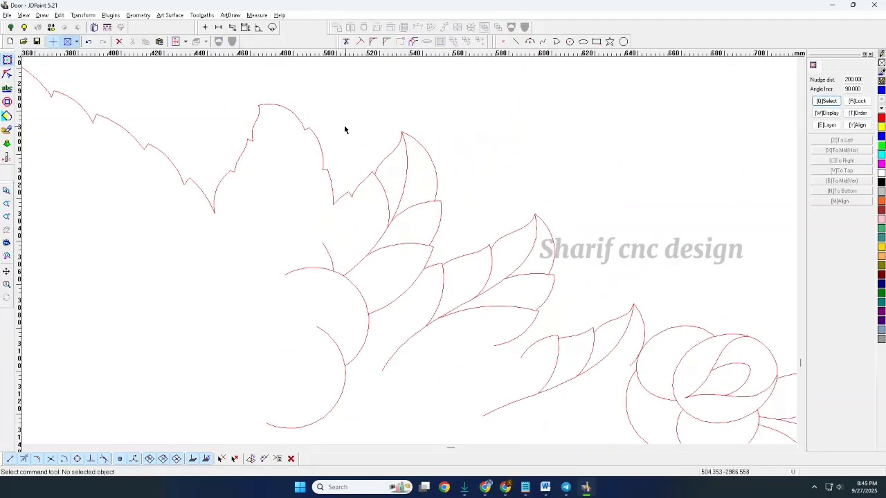
Step: Delete the inner vein lines of the pointed leaf beside the large leaf
{"action": "scroll", "coordinate": [402, 185], "scroll_direction": "up", "scroll_amount": 4}
{"action": "left_click_drag", "start_coordinate": [415, 225], "coordinate": [352, 316]}
{"action": "scroll", "coordinate": [434, 132], "scroll_direction": "down", "scroll_amount": 2}
{"action": "key", "text": "Delete"}
Step: Delete the remaining flower petals, the lower leaf lines and the stem lines inside the silhouette
{"action": "left_click_drag", "start_coordinate": [371, 256], "coordinate": [285, 318]}
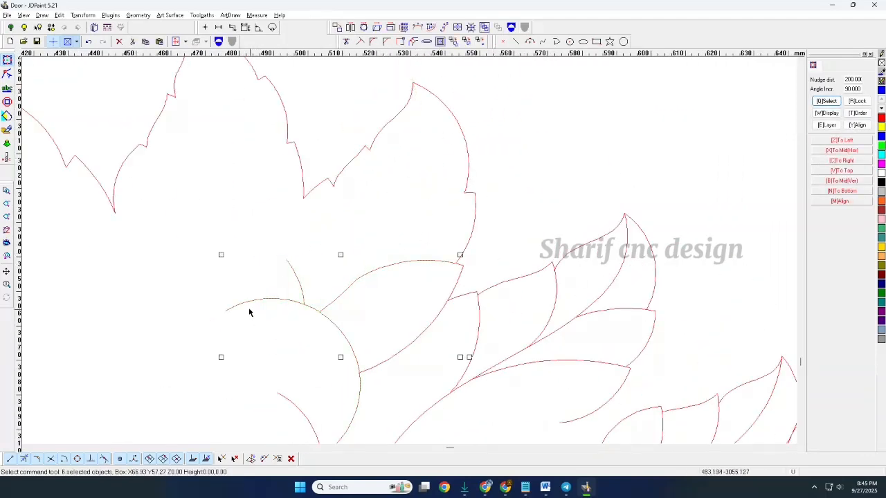
{"action": "scroll", "coordinate": [451, 263], "scroll_direction": "down", "scroll_amount": 4}
{"action": "key", "text": "Delete"}
{"action": "left_click_drag", "start_coordinate": [429, 269], "coordinate": [421, 302]}
{"action": "key", "text": "Delete"}
{"action": "left_click_drag", "start_coordinate": [409, 311], "coordinate": [336, 358]}
{"action": "key", "text": "Delete"}
{"action": "scroll", "coordinate": [528, 250], "scroll_direction": "up", "scroll_amount": 2}
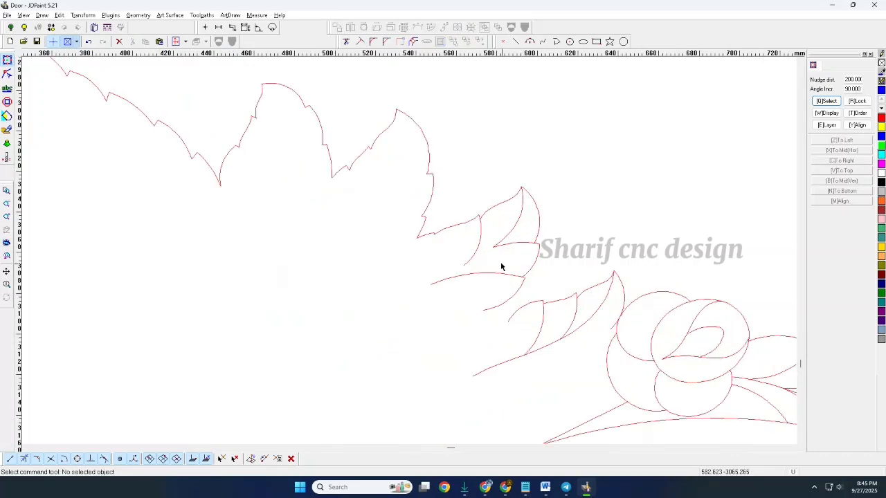
Step: Divide the next leaf's lobe curve at its intersection with the pointed tip lobe and delete the inner pieces
{"action": "scroll", "coordinate": [508, 257], "scroll_direction": "up", "scroll_amount": 2}
{"action": "left_click_drag", "start_coordinate": [504, 200], "coordinate": [434, 310]}
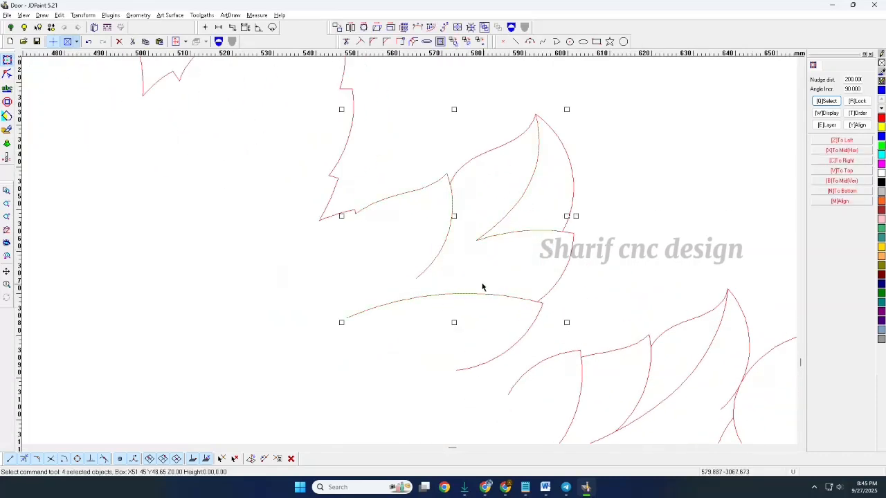
{"action": "scroll", "coordinate": [449, 166], "scroll_direction": "up", "scroll_amount": 4}
{"action": "right_click", "coordinate": [516, 202]}
{"action": "left_click", "coordinate": [546, 202]}
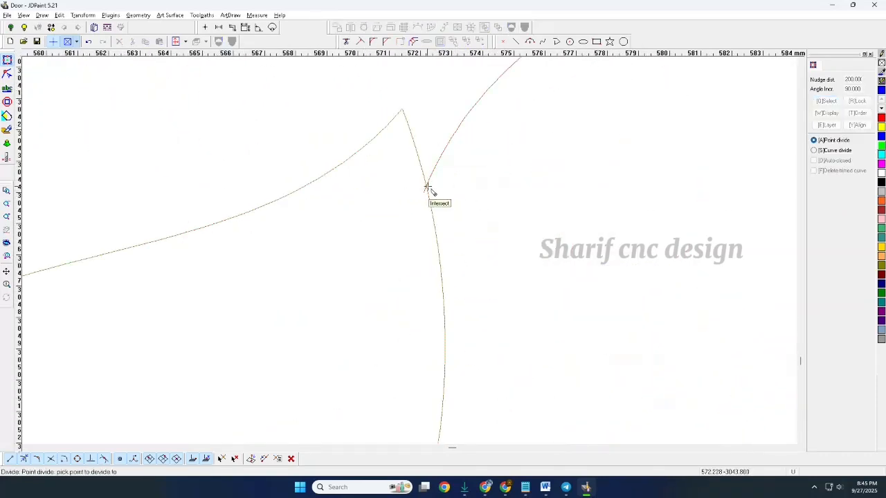
{"action": "left_click", "coordinate": [428, 187]}
{"action": "right_click", "coordinate": [428, 187]}
{"action": "left_click", "coordinate": [424, 191]}
{"action": "scroll", "coordinate": [459, 206], "scroll_direction": "down", "scroll_amount": 3}
{"action": "key", "text": "Delete"}
{"action": "left_click", "coordinate": [440, 336]}
{"action": "key", "text": "Delete"}
Step: Delete the inner vein lines and the leftover lower arc of that pointed leaf
{"action": "left_click_drag", "start_coordinate": [660, 209], "coordinate": [578, 326]}
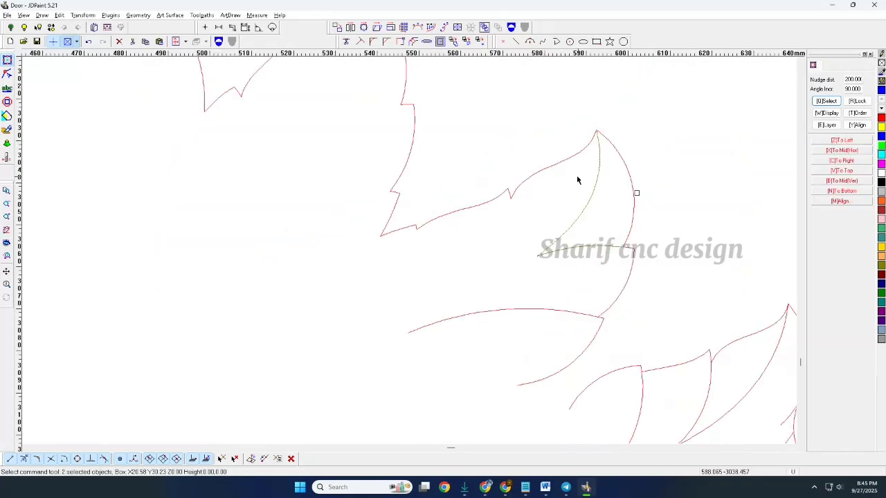
{"action": "key", "text": "Delete"}
{"action": "left_click_drag", "start_coordinate": [471, 293], "coordinate": [415, 352]}
{"action": "scroll", "coordinate": [523, 215], "scroll_direction": "down", "scroll_amount": 3}
{"action": "key", "text": "Delete"}
Step: Examine the complete original ornament around the small rose and compare it with the trimmed copy
{"action": "scroll", "coordinate": [525, 344], "scroll_direction": "down", "scroll_amount": 8}
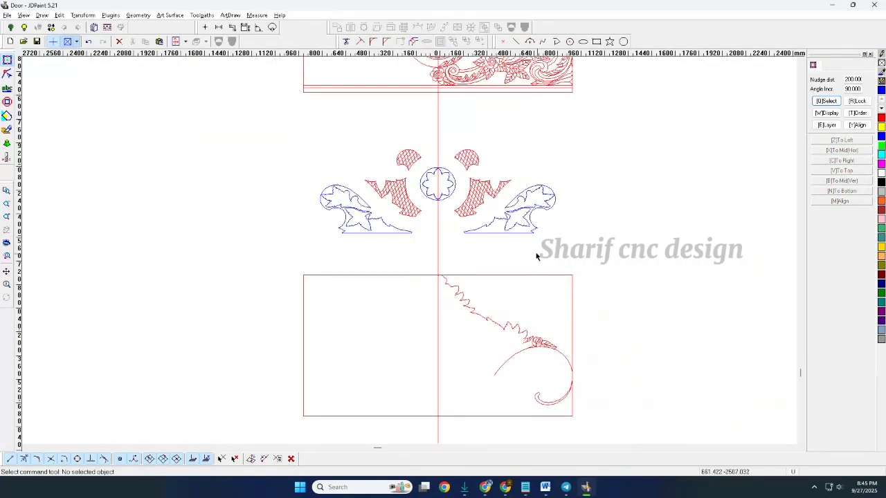
{"action": "scroll", "coordinate": [395, 217], "scroll_direction": "down", "scroll_amount": 2}
{"action": "scroll", "coordinate": [374, 200], "scroll_direction": "up", "scroll_amount": 8}
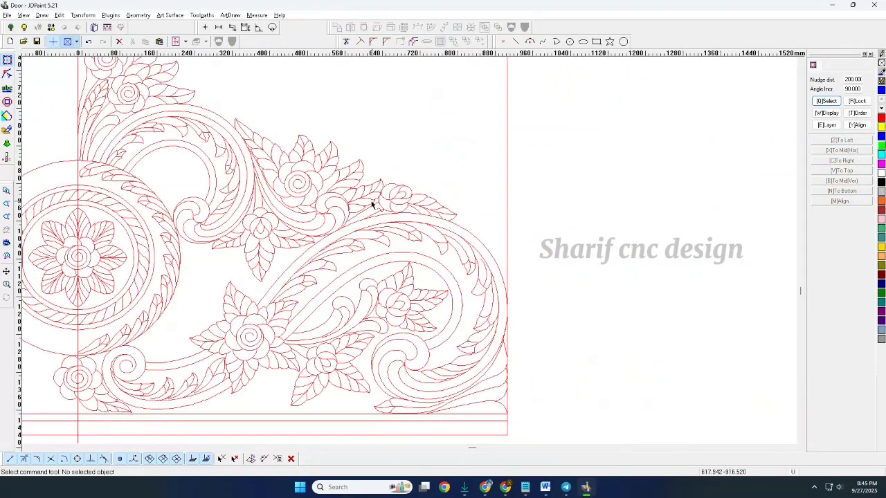
{"action": "left_click", "coordinate": [380, 209]}
{"action": "scroll", "coordinate": [382, 73], "scroll_direction": "down", "scroll_amount": 10}
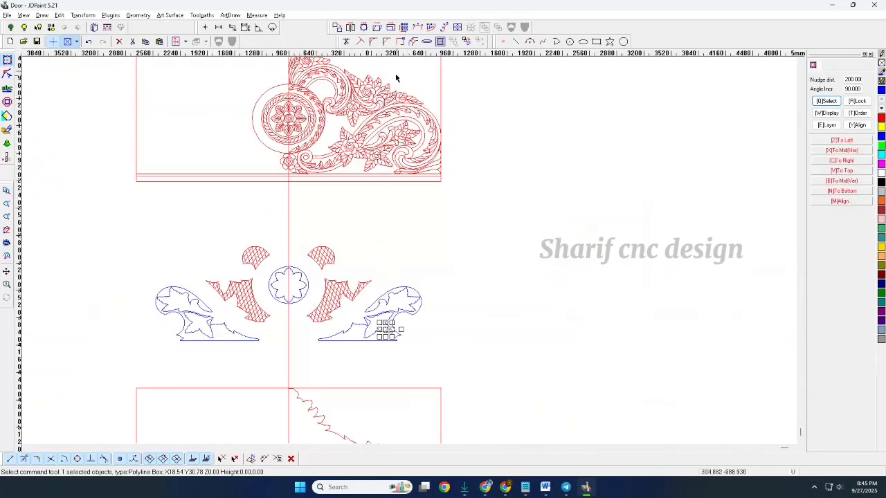
{"action": "scroll", "coordinate": [450, 292], "scroll_direction": "down", "scroll_amount": 2}
{"action": "scroll", "coordinate": [432, 257], "scroll_direction": "up", "scroll_amount": 8}
{"action": "scroll", "coordinate": [406, 225], "scroll_direction": "up", "scroll_amount": 8}
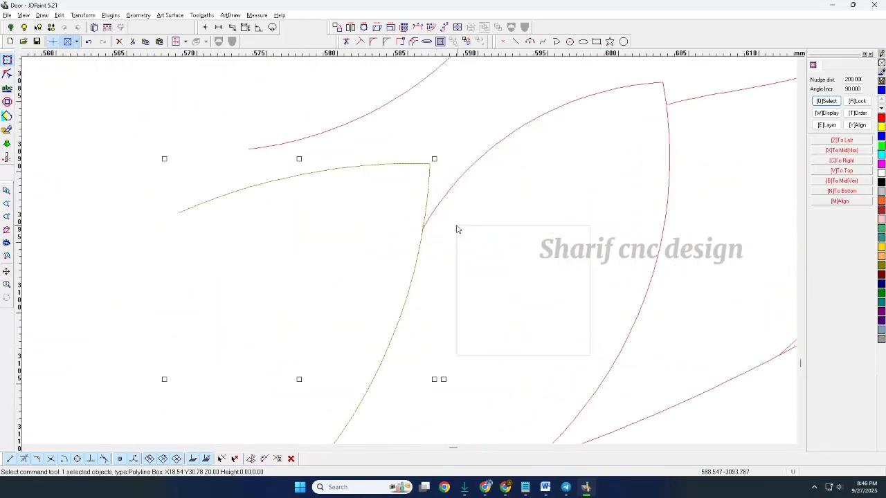
Step: Divide the first lobe of the leaf beside the small rose at its intersection and delete the leaf's inner lines
{"action": "left_click", "coordinate": [407, 231]}
{"action": "left_click", "coordinate": [415, 244]}
{"action": "scroll", "coordinate": [415, 243], "scroll_direction": "down", "scroll_amount": 8}
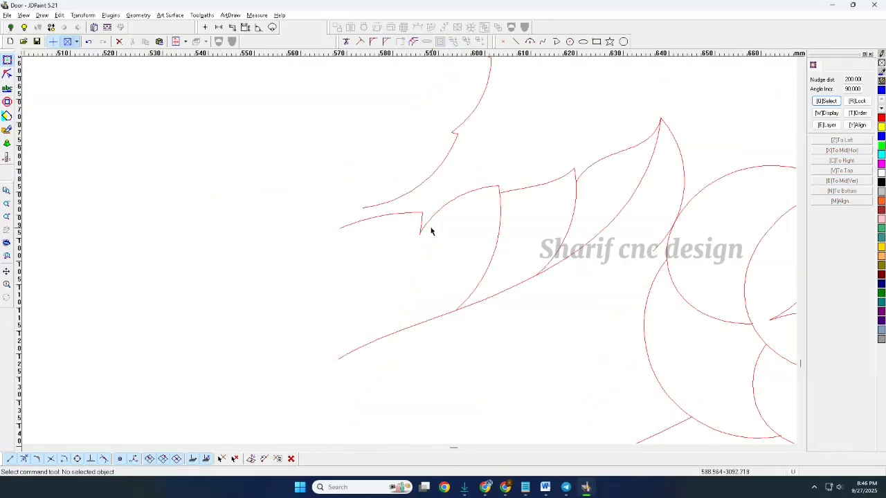
{"action": "left_click", "coordinate": [426, 285], "text": "shift"}
{"action": "key", "text": "Delete"}
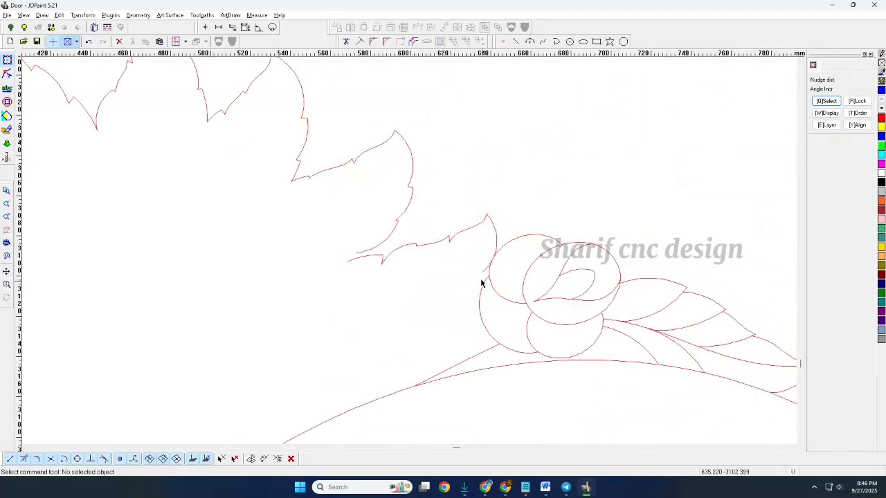
Step: Divide the leaf tip's curve where it meets the small rose and delete the overlapping stub
{"action": "scroll", "coordinate": [480, 281], "scroll_direction": "up", "scroll_amount": 3}
{"action": "left_click_drag", "start_coordinate": [527, 202], "coordinate": [497, 224]}
{"action": "right_click", "coordinate": [523, 220]}
{"action": "key", "text": "d"}
{"action": "left_click", "coordinate": [523, 206]}
{"action": "right_click", "coordinate": [523, 206]}
{"action": "key", "text": "Delete"}
Step: Delete the small rose's inner petals and the stem and scroll lines beneath it
{"action": "left_click_drag", "start_coordinate": [518, 271], "coordinate": [392, 231]}
{"action": "scroll", "coordinate": [465, 201], "scroll_direction": "down", "scroll_amount": 3}
{"action": "key", "text": "Delete"}
{"action": "left_click_drag", "start_coordinate": [596, 219], "coordinate": [202, 396]}
{"action": "scroll", "coordinate": [474, 193], "scroll_direction": "down", "scroll_amount": 3}
{"action": "key", "text": "Delete"}
Step: Delete the inner vein lines at the tip of the leaf beyond the small rose
{"action": "scroll", "coordinate": [571, 236], "scroll_direction": "up", "scroll_amount": 3}
{"action": "left_click", "coordinate": [600, 226]}
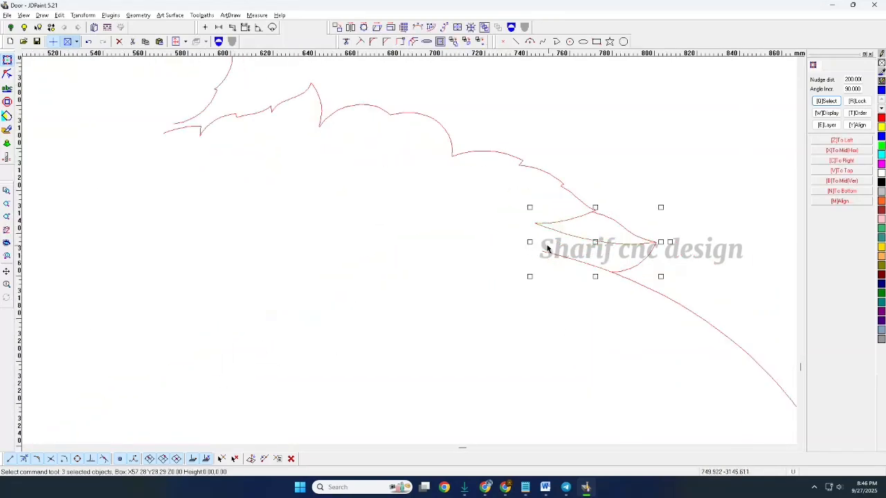
{"action": "key", "text": "Delete"}
Step: Divide the large scroll curve where it touches the frame's vertical side
{"action": "scroll", "coordinate": [525, 178], "scroll_direction": "down", "scroll_amount": 4}
{"action": "scroll", "coordinate": [403, 292], "scroll_direction": "up", "scroll_amount": 2}
{"action": "left_click", "coordinate": [617, 191]}
{"action": "scroll", "coordinate": [621, 189], "scroll_direction": "up", "scroll_amount": 4}
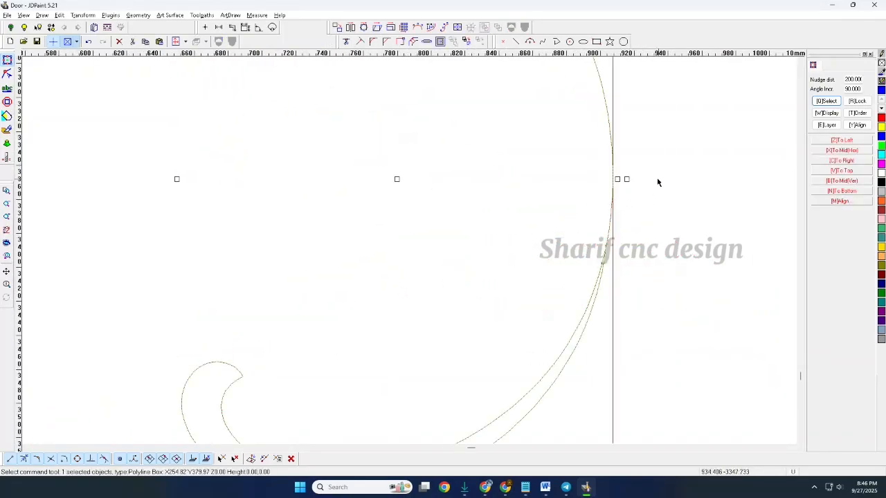
{"action": "right_click", "coordinate": [636, 162]}
{"action": "left_click", "coordinate": [676, 170]}
{"action": "left_click", "coordinate": [570, 332]}
{"action": "right_click", "coordinate": [636, 290]}
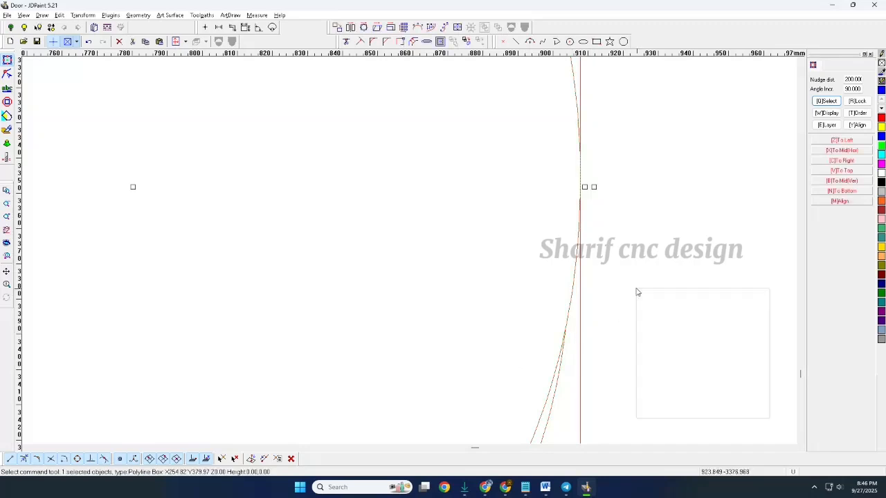
{"action": "left_click", "coordinate": [670, 304]}
{"action": "scroll", "coordinate": [647, 154], "scroll_direction": "down", "scroll_amount": 2}
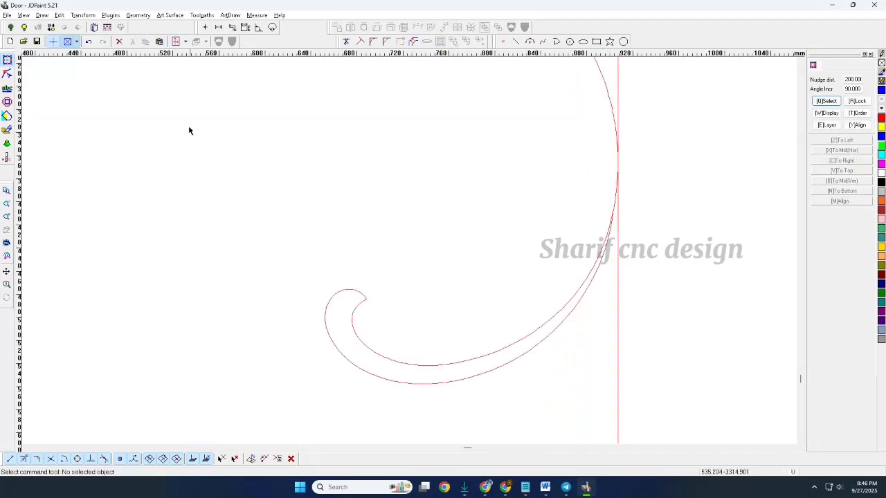
Step: Delete the lower scroll with its curled end, keeping only the upper arc that reaches the frame
{"action": "left_click_drag", "start_coordinate": [170, 122], "coordinate": [739, 419]}
{"action": "key", "text": "Delete"}
{"action": "scroll", "coordinate": [645, 310], "scroll_direction": "down", "scroll_amount": 5}
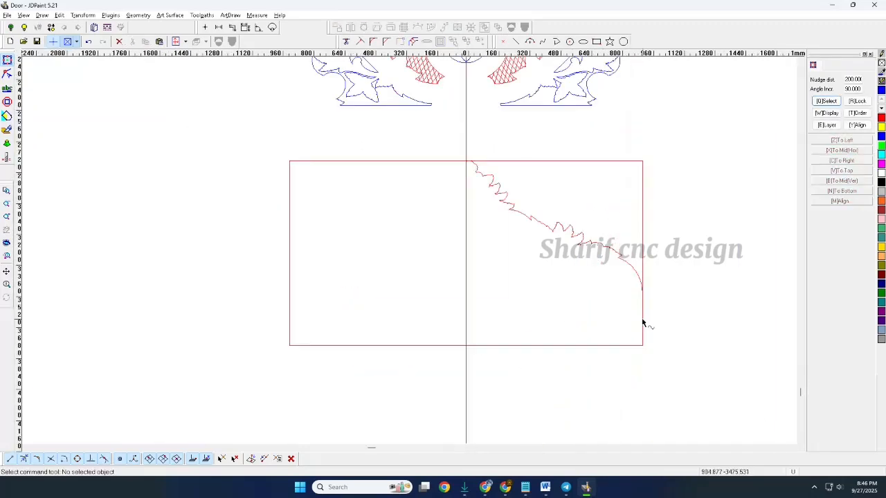
Step: Join the outline pieces from the frame arc through the small rose and its leaf using Curve Join with Add line
{"action": "left_click", "coordinate": [60, 15]}
{"action": "left_click", "coordinate": [93, 151]}
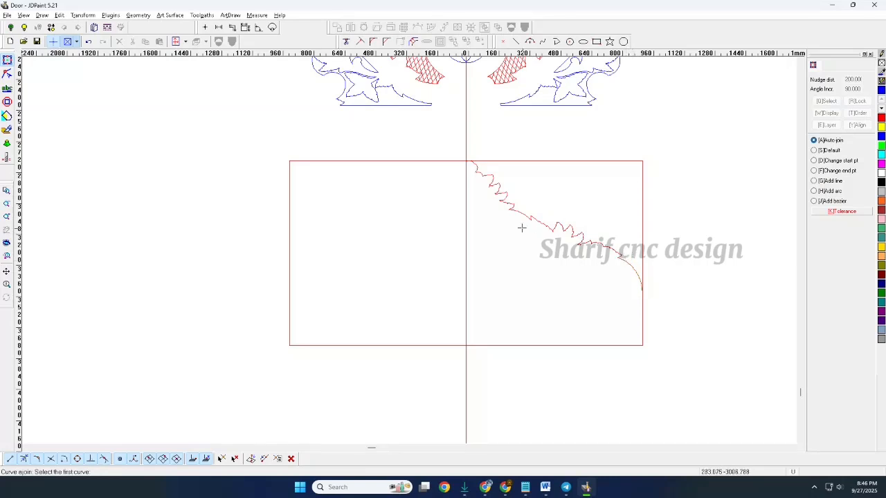
{"action": "left_click", "coordinate": [585, 247]}
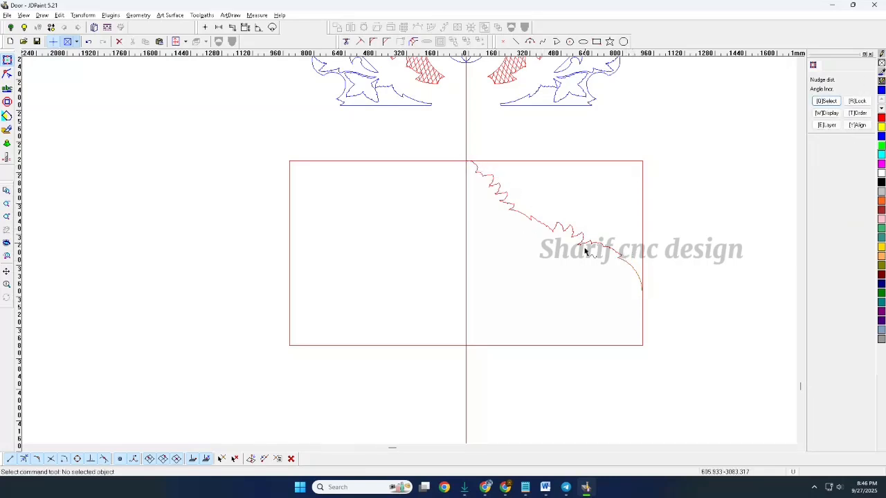
{"action": "scroll", "coordinate": [585, 247], "scroll_direction": "up", "scroll_amount": 8}
{"action": "right_click", "coordinate": [367, 216]}
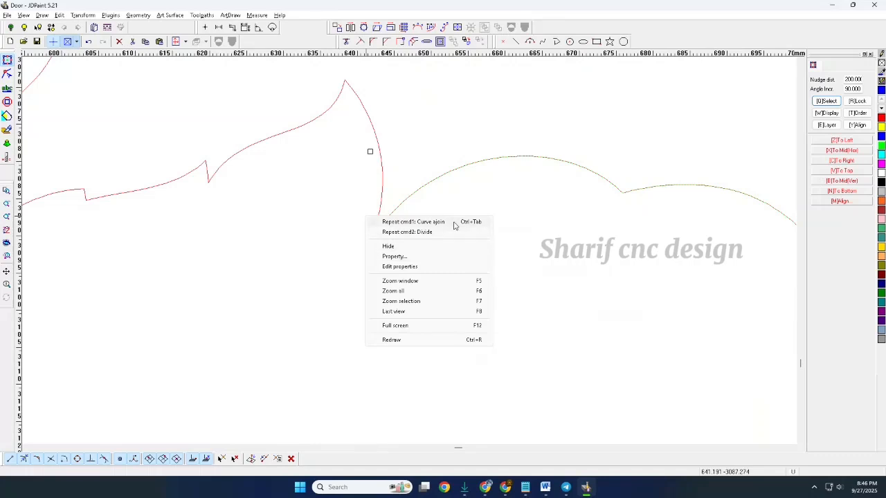
{"action": "left_click", "coordinate": [415, 222]}
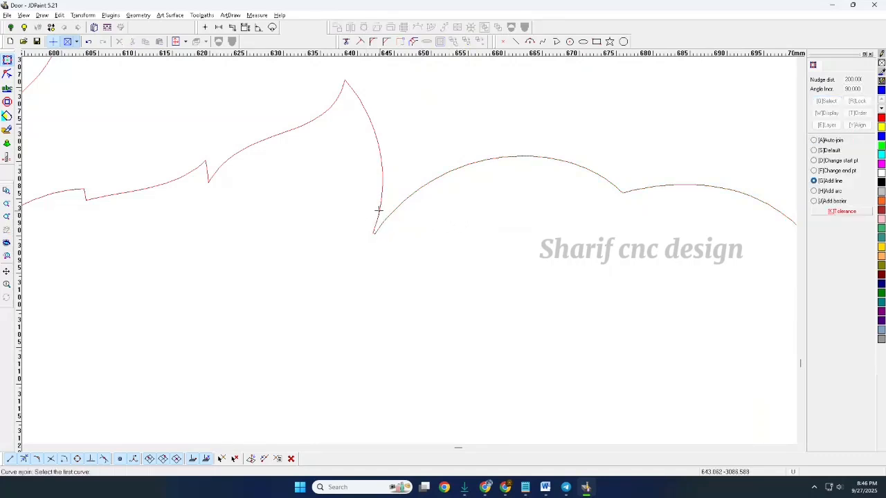
{"action": "scroll", "coordinate": [529, 195], "scroll_direction": "down", "scroll_amount": 6}
{"action": "scroll", "coordinate": [365, 207], "scroll_direction": "up", "scroll_amount": 7}
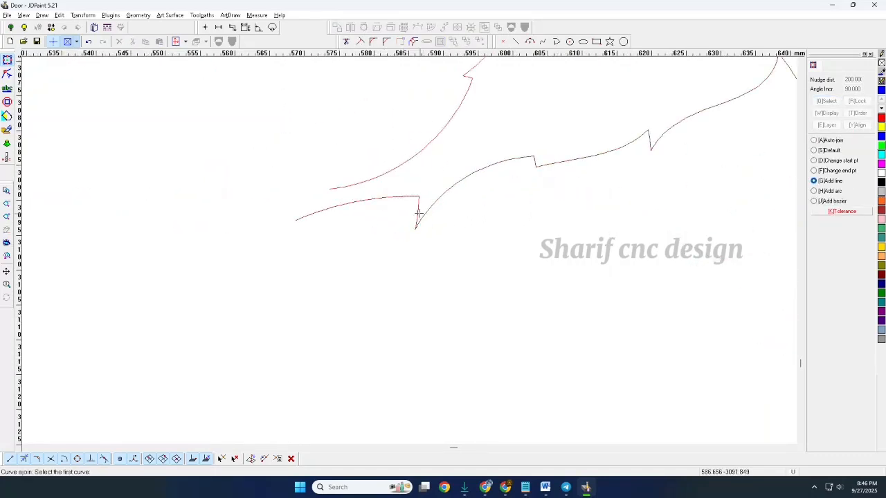
{"action": "scroll", "coordinate": [360, 182], "scroll_direction": "down", "scroll_amount": 6}
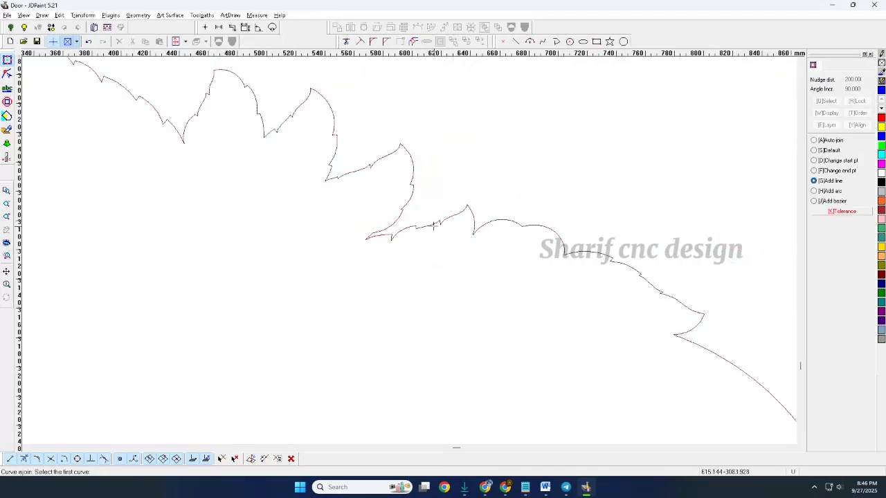
Step: Join the remaining leaf outline pieces up to the top centre of the frame and select the joined contour
{"action": "scroll", "coordinate": [380, 176], "scroll_direction": "down", "scroll_amount": 3}
{"action": "scroll", "coordinate": [397, 202], "scroll_direction": "up", "scroll_amount": 1}
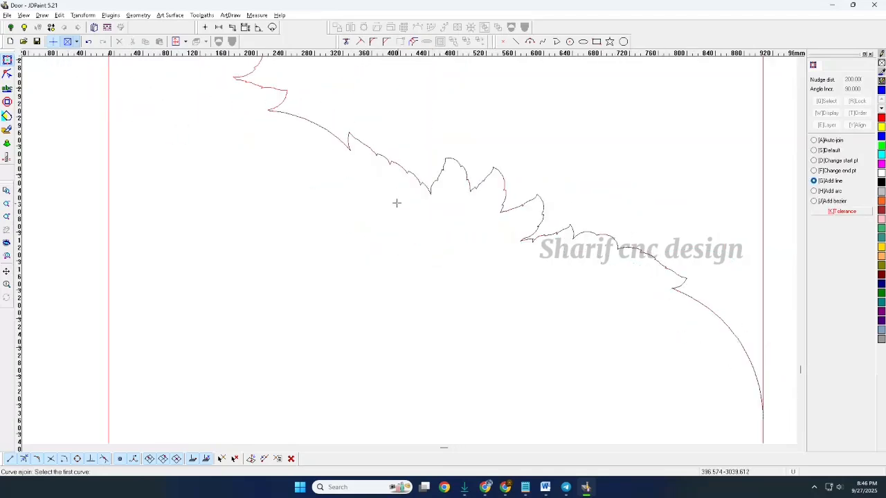
{"action": "scroll", "coordinate": [267, 85], "scroll_direction": "up", "scroll_amount": 4}
{"action": "left_click", "coordinate": [298, 150]}
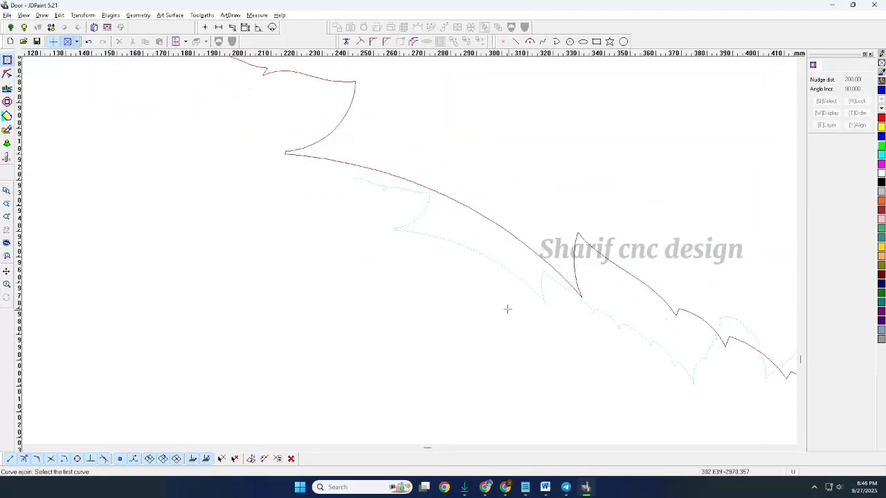
{"action": "scroll", "coordinate": [439, 252], "scroll_direction": "down", "scroll_amount": 2}
{"action": "scroll", "coordinate": [398, 187], "scroll_direction": "down", "scroll_amount": 3}
{"action": "scroll", "coordinate": [397, 187], "scroll_direction": "up", "scroll_amount": 3}
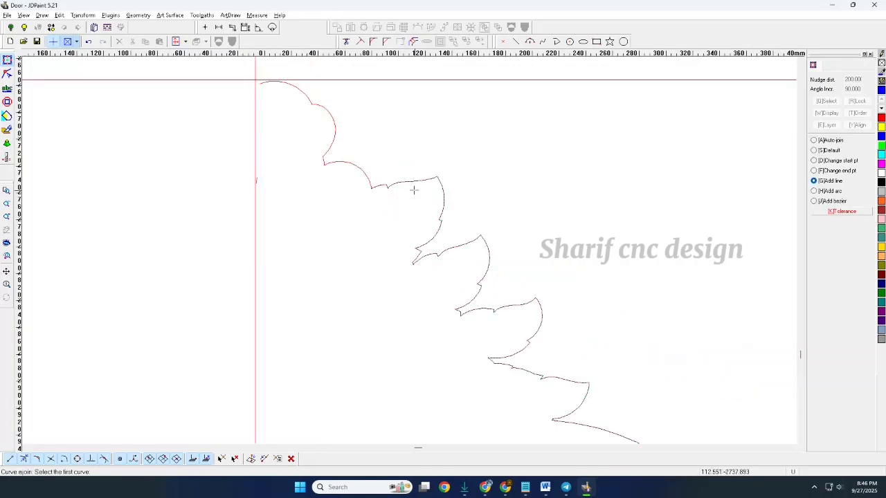
{"action": "right_click", "coordinate": [371, 149]}
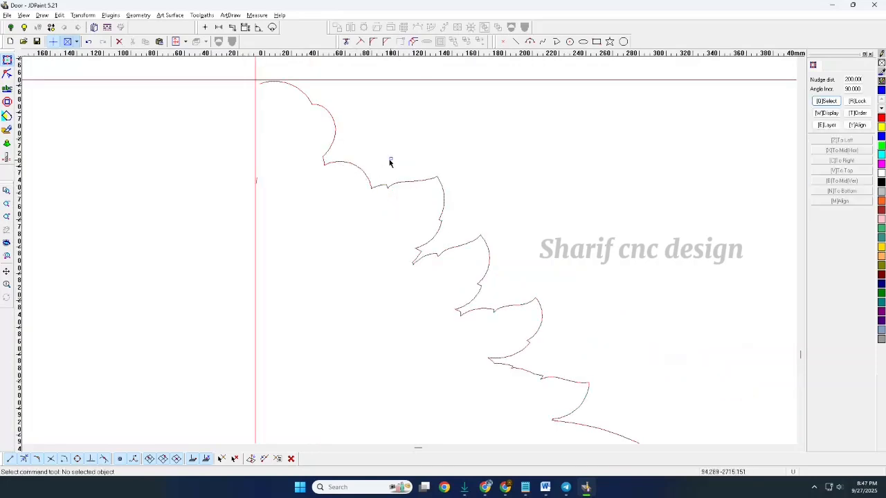
{"action": "left_click", "coordinate": [335, 130]}
{"action": "scroll", "coordinate": [365, 217], "scroll_direction": "down", "scroll_amount": 6}
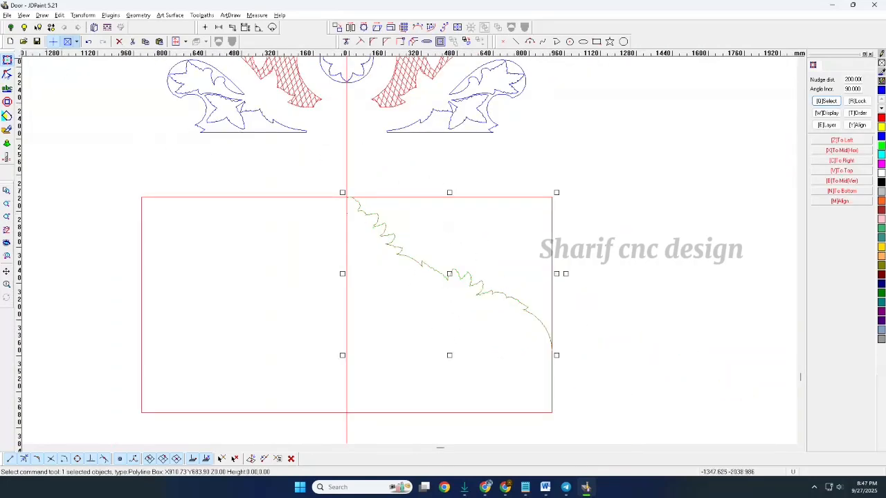
Step: Auto-reduce the nodes of the joined ornament contour
{"action": "left_click", "coordinate": [7, 73]}
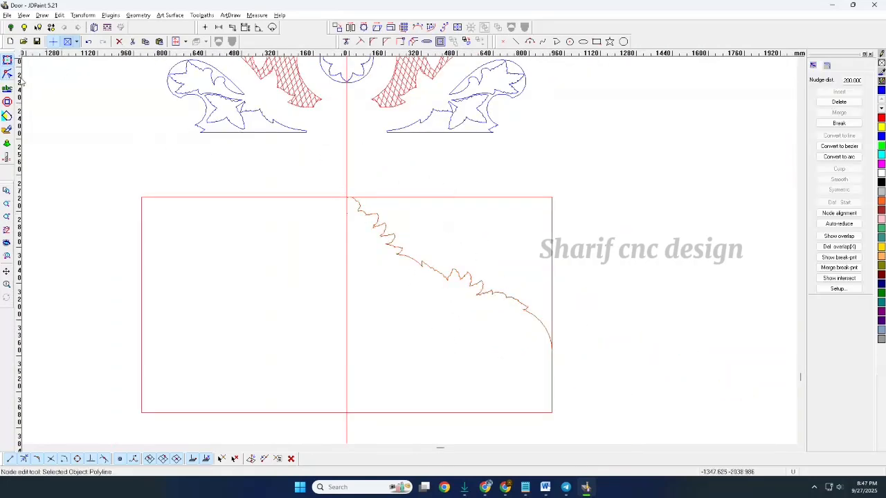
{"action": "left_click", "coordinate": [840, 225]}
{"action": "left_click", "coordinate": [6, 60]}
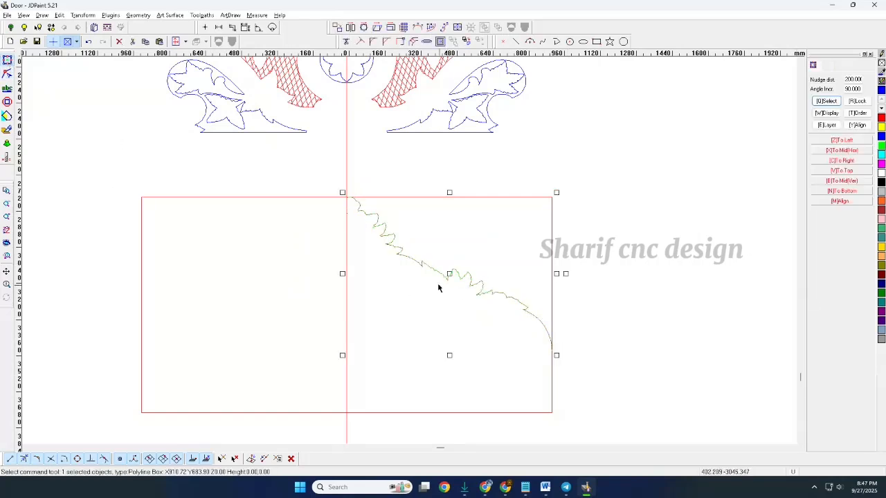
Step: Mirror a copy of the contour across the frame's vertical centre line
{"action": "left_click", "coordinate": [336, 27]}
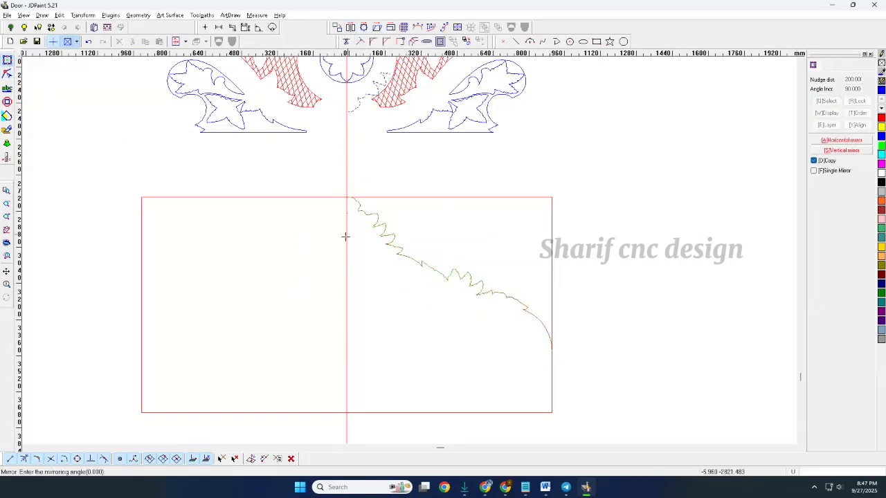
{"action": "left_click", "coordinate": [346, 198]}
{"action": "scroll", "coordinate": [345, 198], "scroll_direction": "up", "scroll_amount": 5}
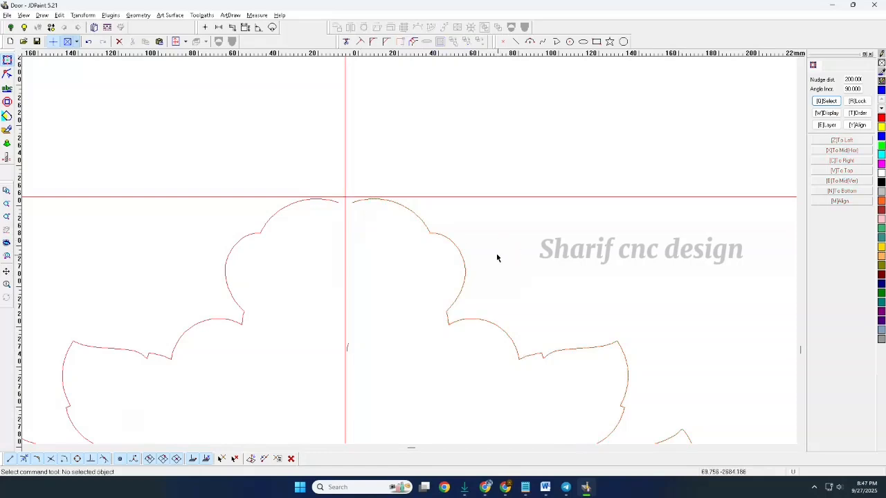
{"action": "scroll", "coordinate": [358, 277], "scroll_direction": "down", "scroll_amount": 5}
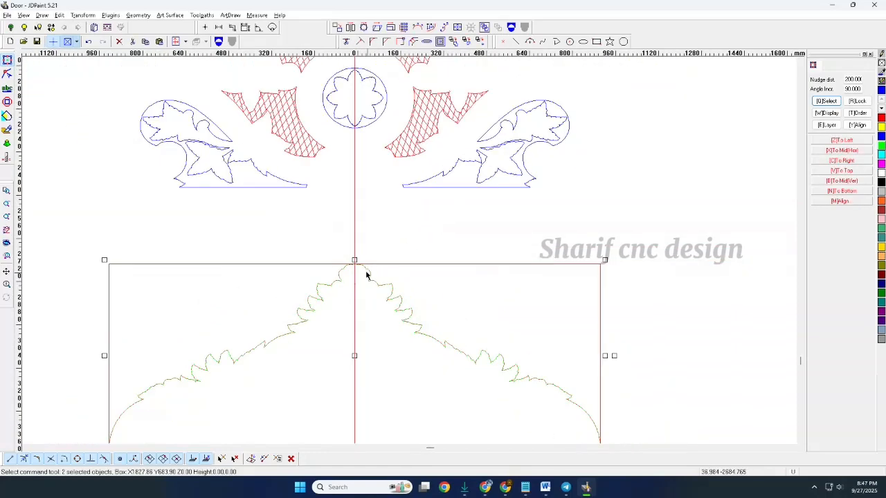
Step: Copy the central petal curve of the original top rose down to the gap at the peak of the mirrored outline
{"action": "scroll", "coordinate": [316, 301], "scroll_direction": "up", "scroll_amount": 5}
{"action": "scroll", "coordinate": [372, 358], "scroll_direction": "down", "scroll_amount": 7}
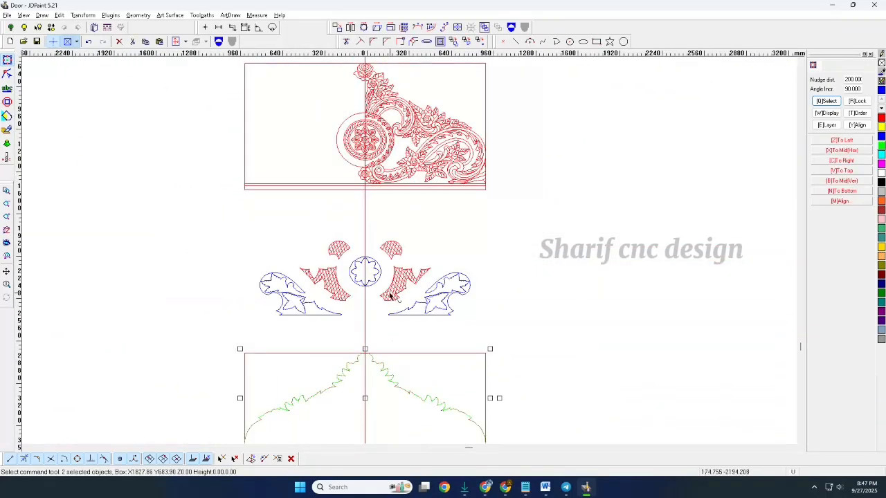
{"action": "scroll", "coordinate": [359, 67], "scroll_direction": "up", "scroll_amount": 3}
{"action": "scroll", "coordinate": [359, 67], "scroll_direction": "down", "scroll_amount": 2}
{"action": "scroll", "coordinate": [367, 157], "scroll_direction": "up", "scroll_amount": 6}
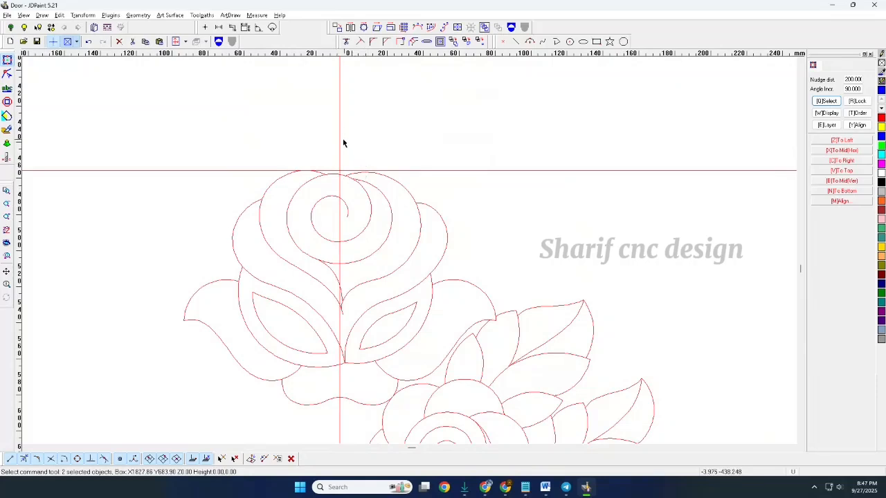
{"action": "scroll", "coordinate": [346, 173], "scroll_direction": "up", "scroll_amount": 1}
{"action": "left_click", "coordinate": [341, 178]}
{"action": "scroll", "coordinate": [372, 112], "scroll_direction": "down", "scroll_amount": 4}
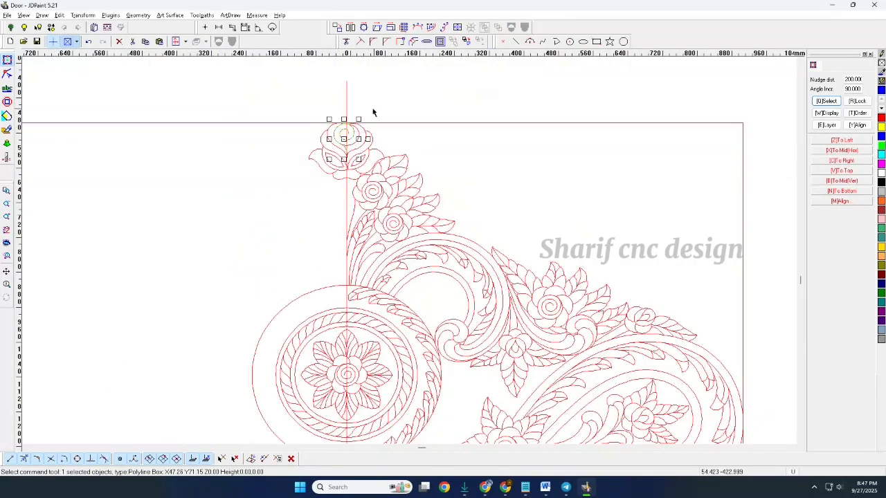
{"action": "scroll", "coordinate": [373, 112], "scroll_direction": "down", "scroll_amount": 3}
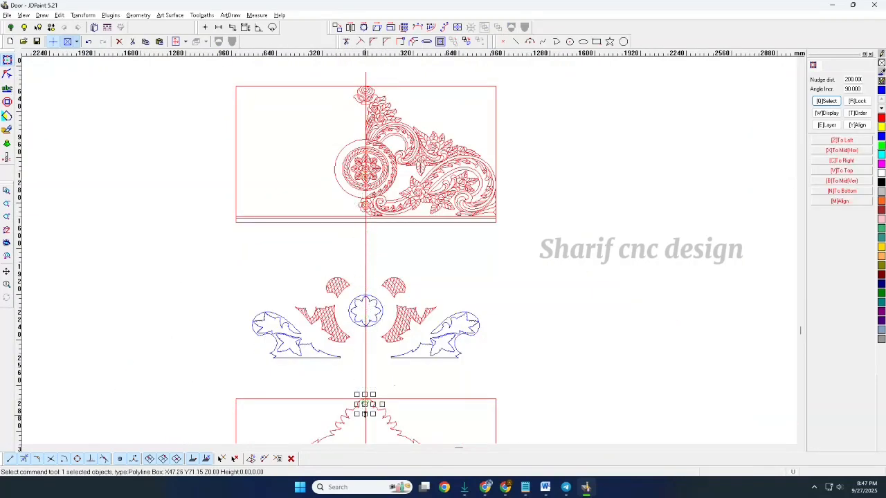
{"action": "scroll", "coordinate": [365, 413], "scroll_direction": "up", "scroll_amount": 8}
Step: Point-divide the curves where the left petal meets the copied rose curve, and delete the overhanging petal end and the rose curve's left part
{"action": "right_click", "coordinate": [438, 256]}
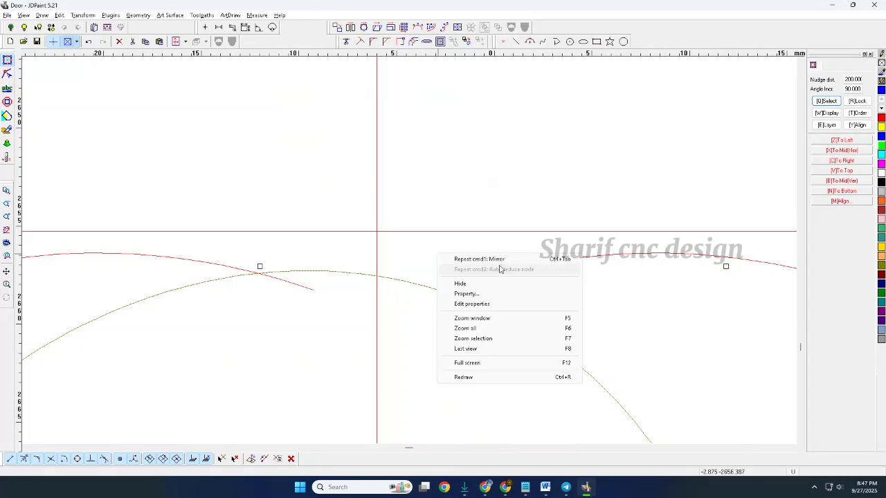
{"action": "left_click", "coordinate": [493, 260]}
{"action": "right_click", "coordinate": [249, 264]}
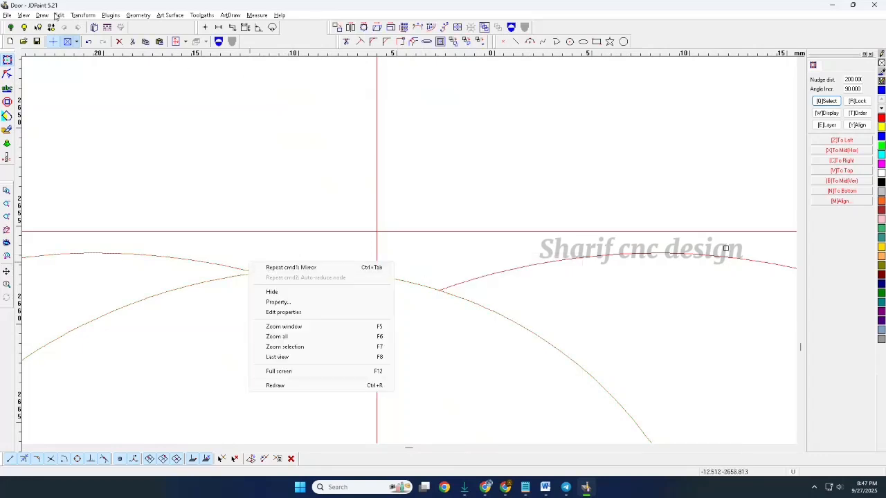
{"action": "left_click", "coordinate": [55, 15]}
{"action": "left_click", "coordinate": [28, 105]}
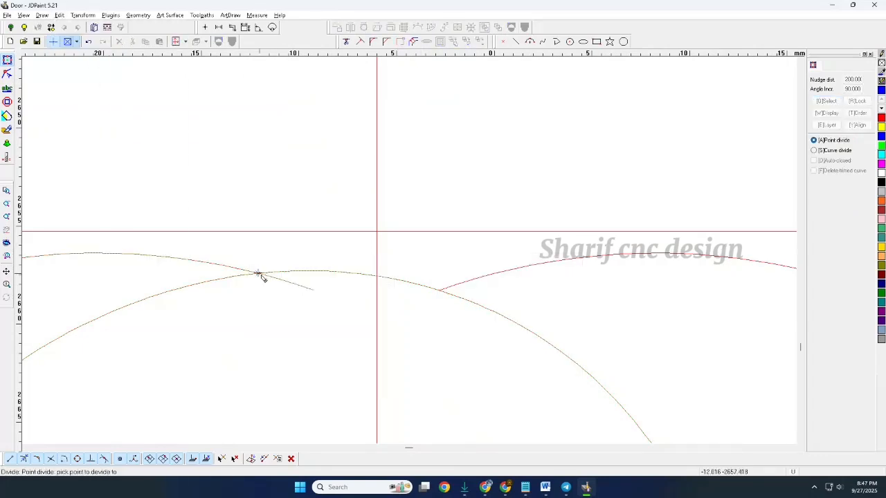
{"action": "left_click", "coordinate": [258, 273]}
{"action": "right_click", "coordinate": [271, 297]}
{"action": "left_click_drag", "start_coordinate": [320, 285], "coordinate": [296, 322]}
{"action": "key", "text": "Delete"}
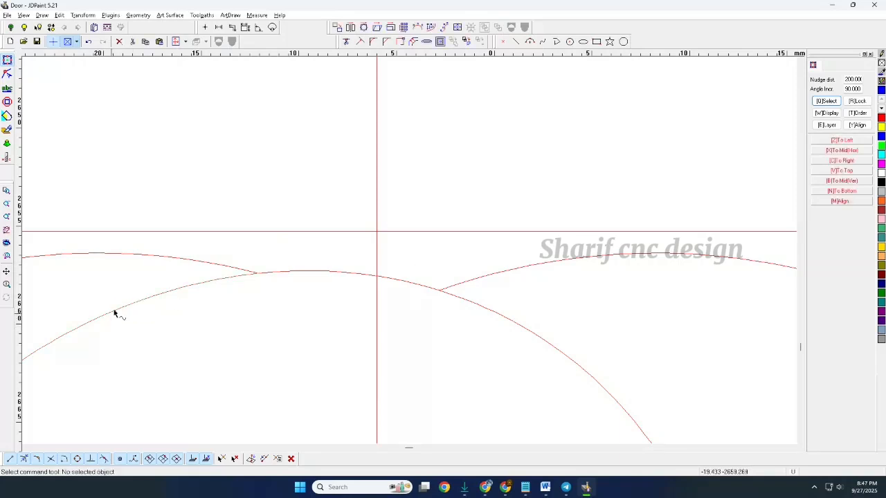
{"action": "left_click", "coordinate": [114, 311]}
{"action": "key", "text": "Delete"}
Step: Divide the copied rose curve where it meets the right petal and delete the remainder, keeping only the short top arc
{"action": "scroll", "coordinate": [244, 237], "scroll_direction": "down", "scroll_amount": 4}
{"action": "left_click", "coordinate": [395, 297]}
{"action": "right_click", "coordinate": [349, 304]}
{"action": "left_click", "coordinate": [360, 311]}
{"action": "left_click", "coordinate": [326, 260]}
{"action": "right_click", "coordinate": [368, 276]}
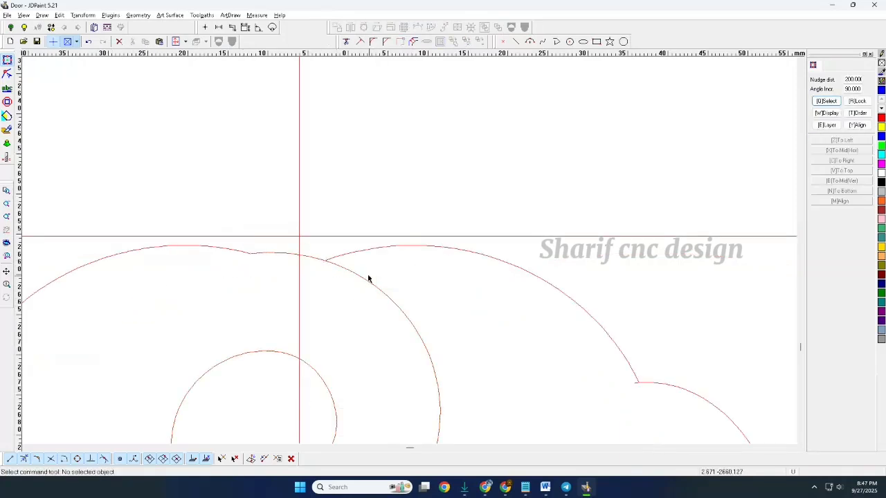
{"action": "scroll", "coordinate": [359, 256], "scroll_direction": "down", "scroll_amount": 5}
Step: Join both mirrored halves and the short top arc into one contour using Curve Join with Add line
{"action": "left_click", "coordinate": [59, 15]}
{"action": "left_click", "coordinate": [83, 149]}
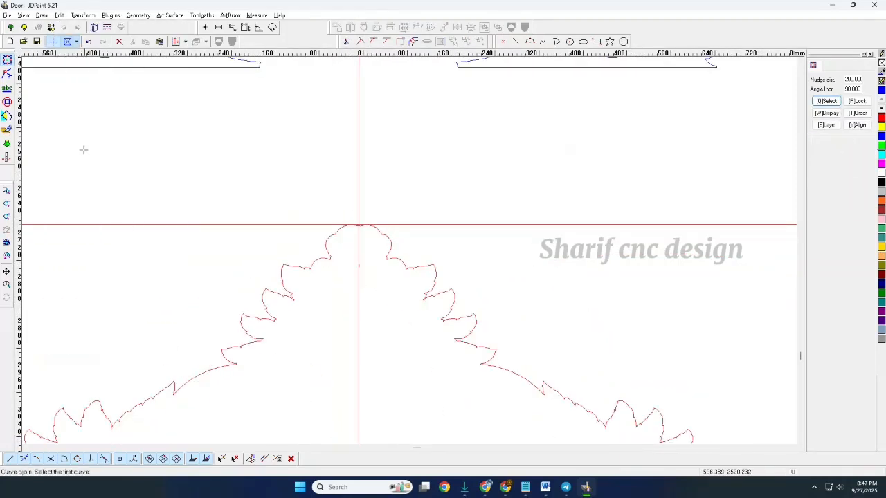
{"action": "scroll", "coordinate": [351, 221], "scroll_direction": "up", "scroll_amount": 10}
{"action": "right_click", "coordinate": [429, 253]}
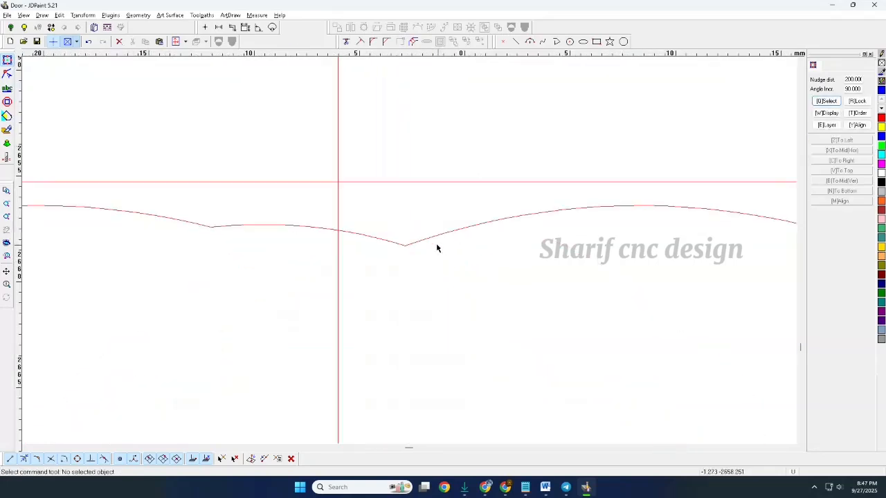
{"action": "right_click", "coordinate": [510, 263]}
{"action": "left_click", "coordinate": [405, 247]}
{"action": "scroll", "coordinate": [405, 246], "scroll_direction": "up", "scroll_amount": 10}
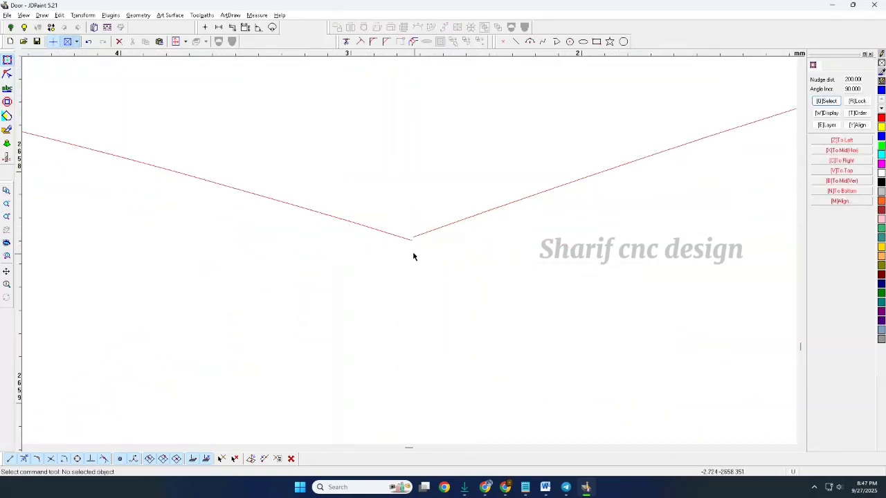
{"action": "right_click", "coordinate": [475, 230]}
{"action": "left_click", "coordinate": [547, 237]}
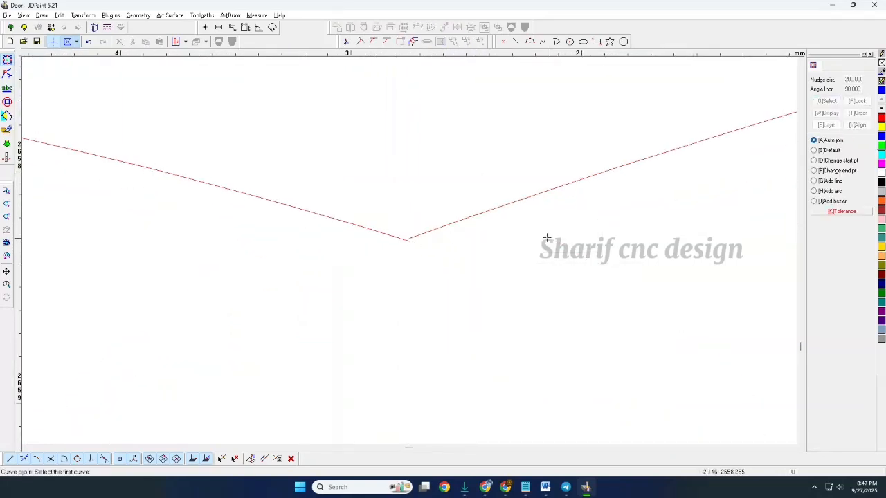
{"action": "left_click", "coordinate": [393, 236]}
{"action": "scroll", "coordinate": [523, 236], "scroll_direction": "down", "scroll_amount": 5}
{"action": "scroll", "coordinate": [293, 201], "scroll_direction": "down", "scroll_amount": 5}
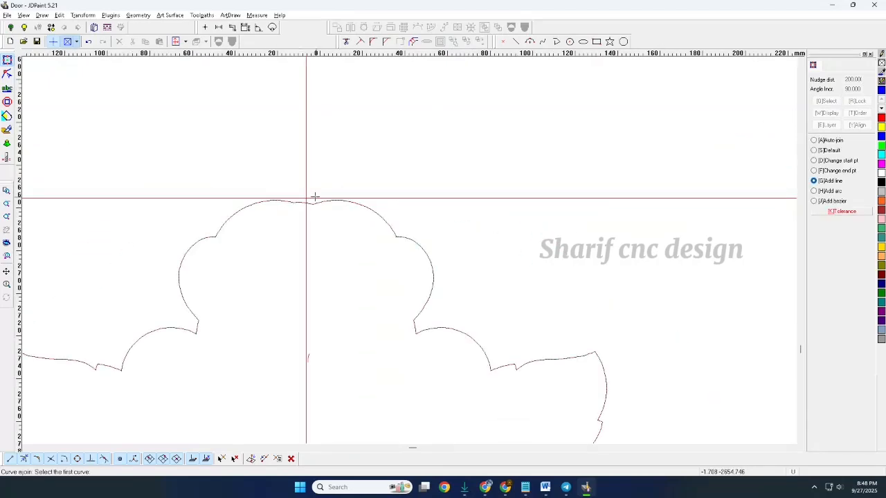
{"action": "right_click", "coordinate": [431, 140]}
{"action": "left_click", "coordinate": [415, 245]}
{"action": "scroll", "coordinate": [402, 174], "scroll_direction": "down", "scroll_amount": 7}
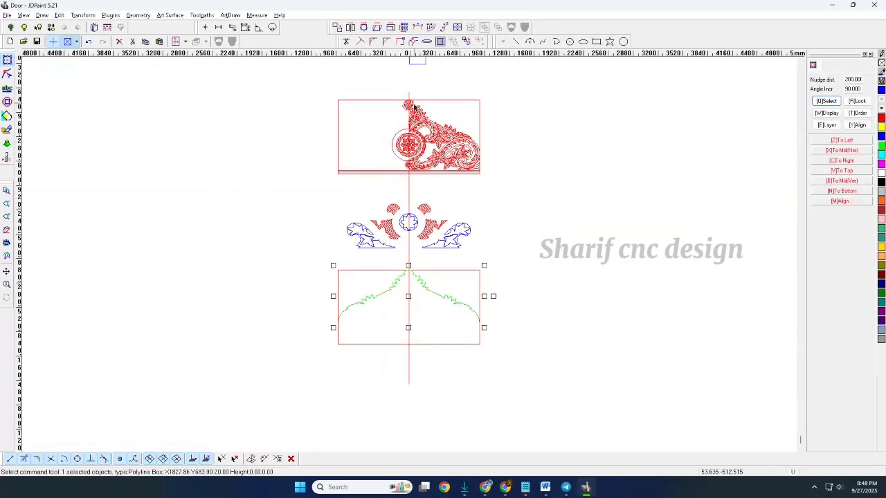
{"action": "left_click", "coordinate": [345, 41]}
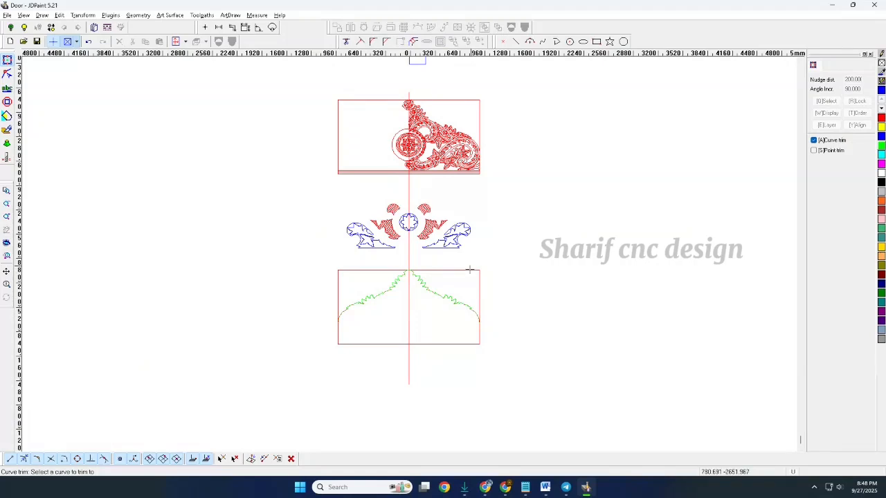
{"action": "right_click", "coordinate": [499, 270]}
{"action": "scroll", "coordinate": [499, 276], "scroll_direction": "up", "scroll_amount": 4}
{"action": "left_click", "coordinate": [432, 286]}
{"action": "right_click", "coordinate": [494, 273]}
{"action": "left_click", "coordinate": [577, 283]}
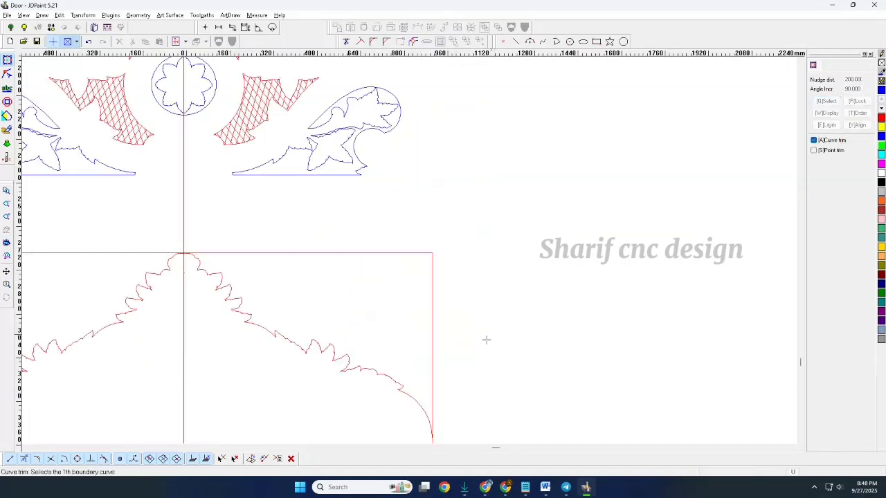
{"action": "scroll", "coordinate": [483, 321], "scroll_direction": "down", "scroll_amount": 4}
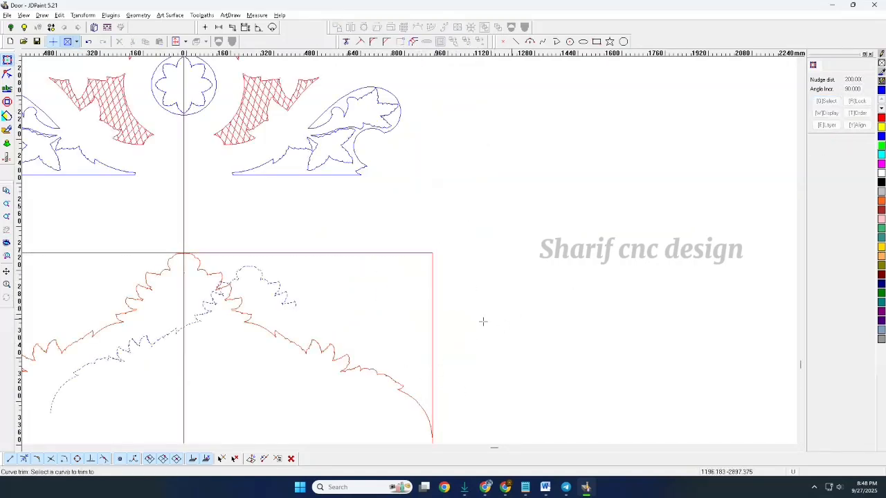
{"action": "right_click", "coordinate": [539, 288]}
Step: Draw a horizontal line through the contour's two lower ends and stretch it beyond both vertical sides of the frame
{"action": "left_click", "coordinate": [544, 42]}
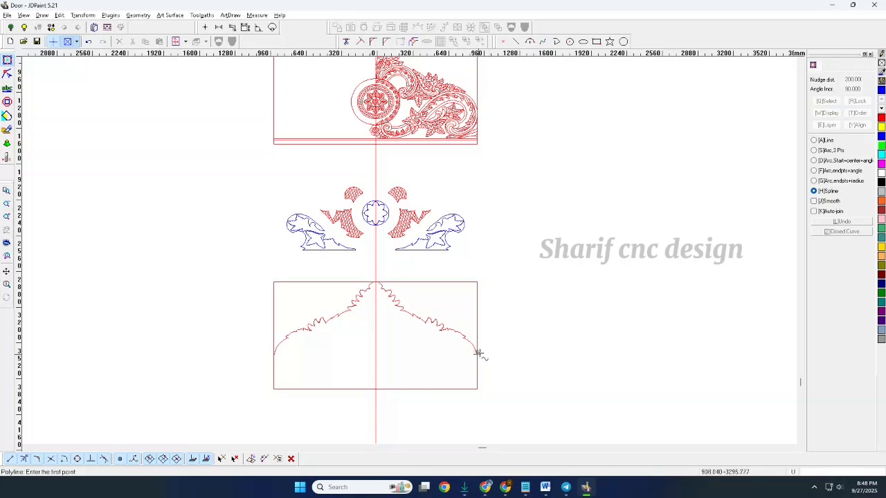
{"action": "left_click", "coordinate": [189, 362]}
{"action": "right_click", "coordinate": [433, 371]}
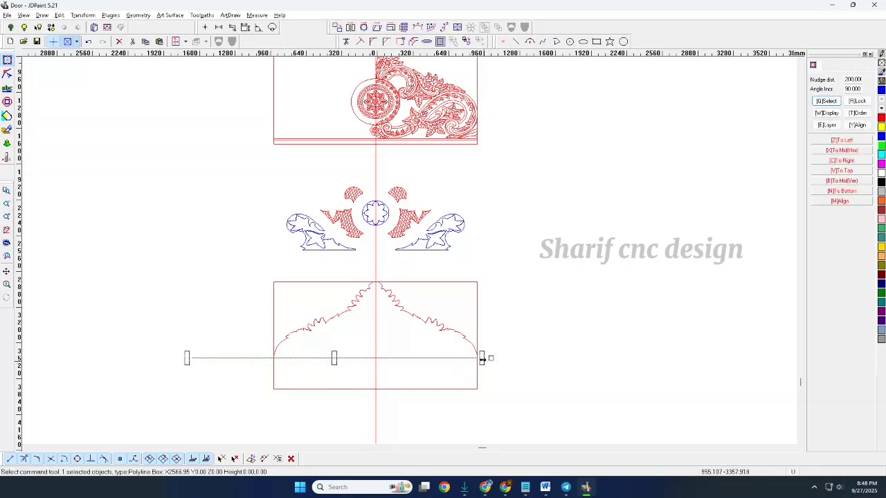
{"action": "left_click_drag", "start_coordinate": [482, 359], "coordinate": [545, 359]}
Step: Trim away the frame above the horizontal line and delete the line
{"action": "left_click", "coordinate": [350, 39]}
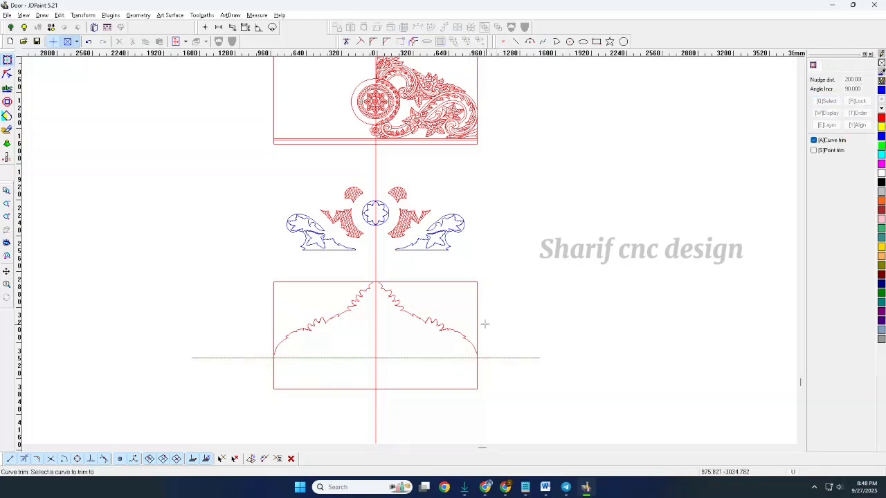
{"action": "left_click", "coordinate": [477, 291]}
{"action": "right_click", "coordinate": [494, 399]}
{"action": "key", "text": "Delete"}
Step: Join the ornament contour with the remaining lower frame piece to close the outline
{"action": "scroll", "coordinate": [526, 377], "scroll_direction": "down", "scroll_amount": 2}
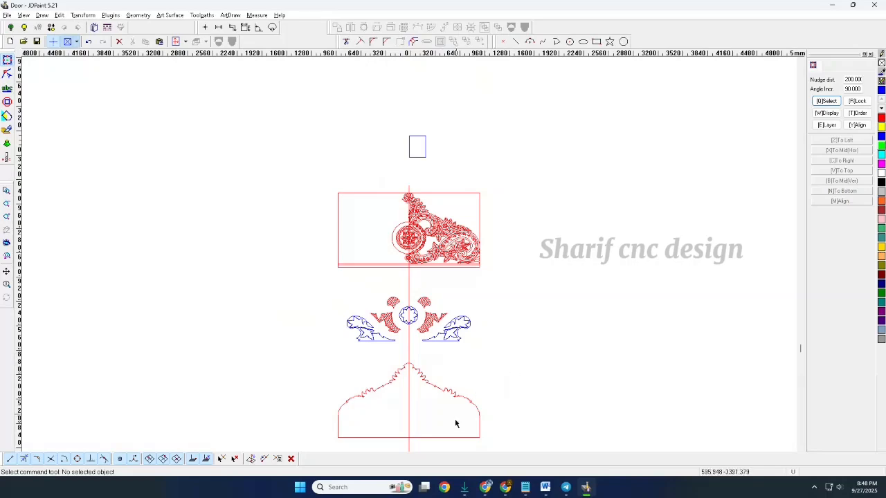
{"action": "scroll", "coordinate": [456, 423], "scroll_direction": "up", "scroll_amount": 3}
{"action": "scroll", "coordinate": [468, 224], "scroll_direction": "down", "scroll_amount": 1}
{"action": "left_click", "coordinate": [60, 14]}
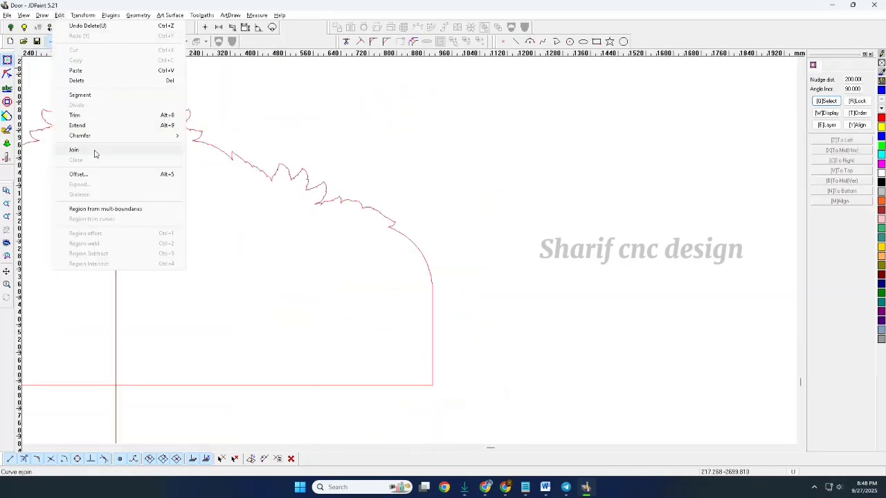
{"action": "left_click", "coordinate": [74, 149]}
{"action": "left_click", "coordinate": [430, 274]}
{"action": "right_click", "coordinate": [431, 274]}
{"action": "left_click_drag", "start_coordinate": [430, 252], "coordinate": [407, 262]}
Step: Offset the closed contour outward by 6 mm with sharp corners, keeping the original curve
{"action": "scroll", "coordinate": [505, 236], "scroll_direction": "down", "scroll_amount": 4}
{"action": "left_click", "coordinate": [400, 43]}
{"action": "left_click", "coordinate": [485, 219]}
{"action": "left_click", "coordinate": [415, 42]}
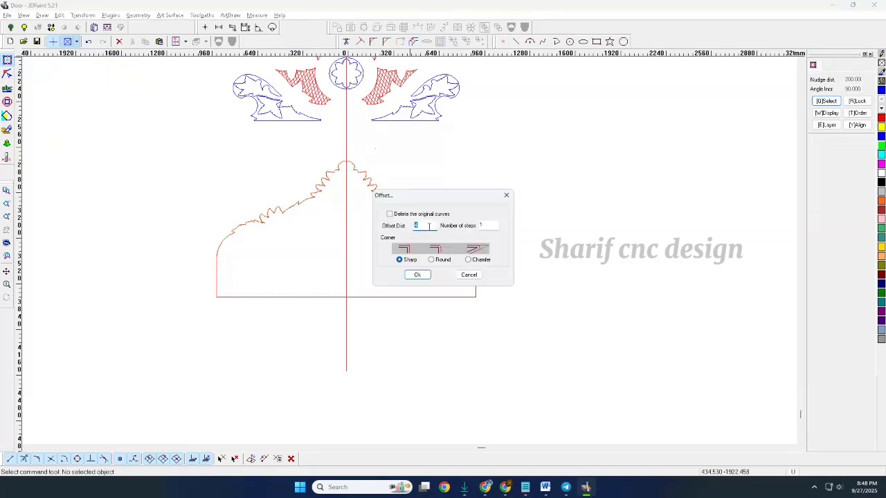
{"action": "key", "text": "Return"}
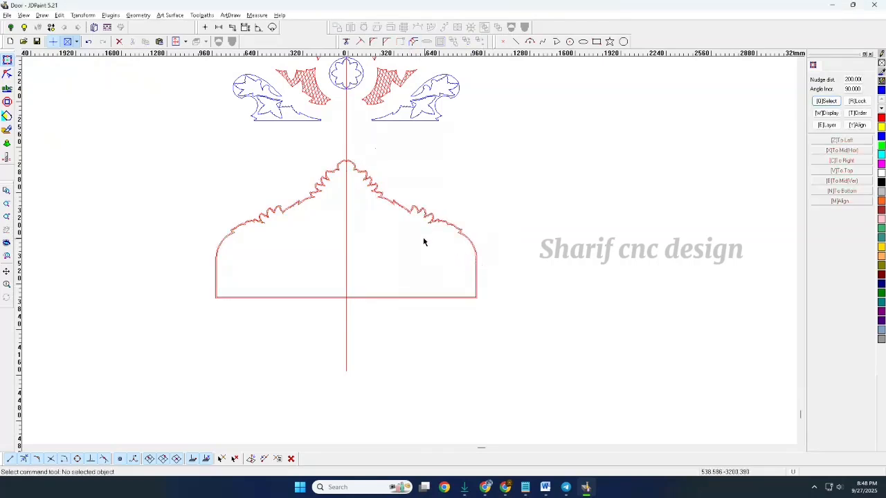
Step: Colour the inner contour magenta and the outer offset contour blue
{"action": "scroll", "coordinate": [367, 177], "scroll_direction": "up", "scroll_amount": 3}
{"action": "scroll", "coordinate": [367, 176], "scroll_direction": "up", "scroll_amount": 3}
{"action": "left_click", "coordinate": [371, 199]}
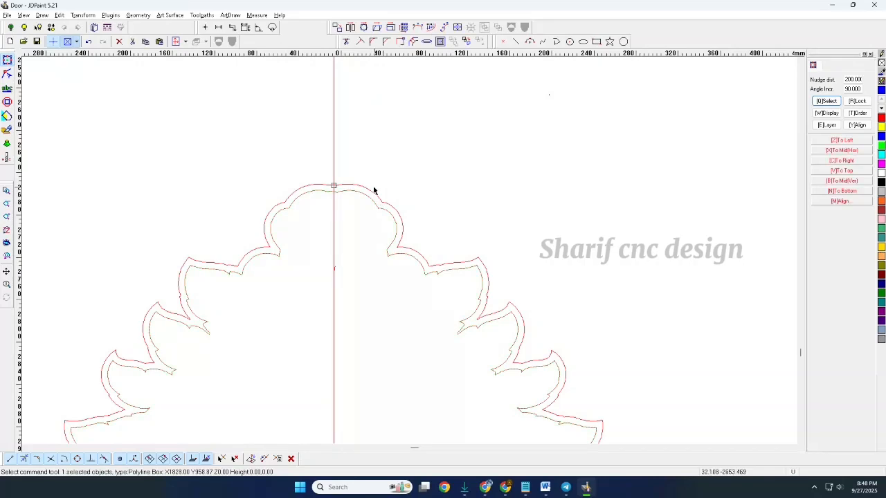
{"action": "scroll", "coordinate": [427, 267], "scroll_direction": "up", "scroll_amount": 6}
{"action": "scroll", "coordinate": [415, 263], "scroll_direction": "down", "scroll_amount": 10}
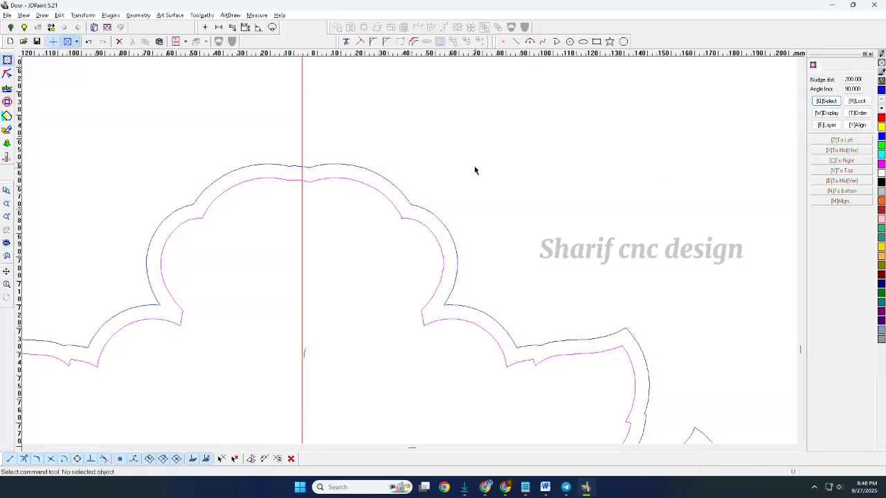
Step: Select both contours and move them up so they enclose the lattice, flower and leaf pieces
{"action": "scroll", "coordinate": [475, 170], "scroll_direction": "down", "scroll_amount": 3}
{"action": "left_click", "coordinate": [530, 253], "text": "shift"}
{"action": "scroll", "coordinate": [475, 198], "scroll_direction": "down", "scroll_amount": 3}
{"action": "scroll", "coordinate": [501, 380], "scroll_direction": "down", "scroll_amount": 4}
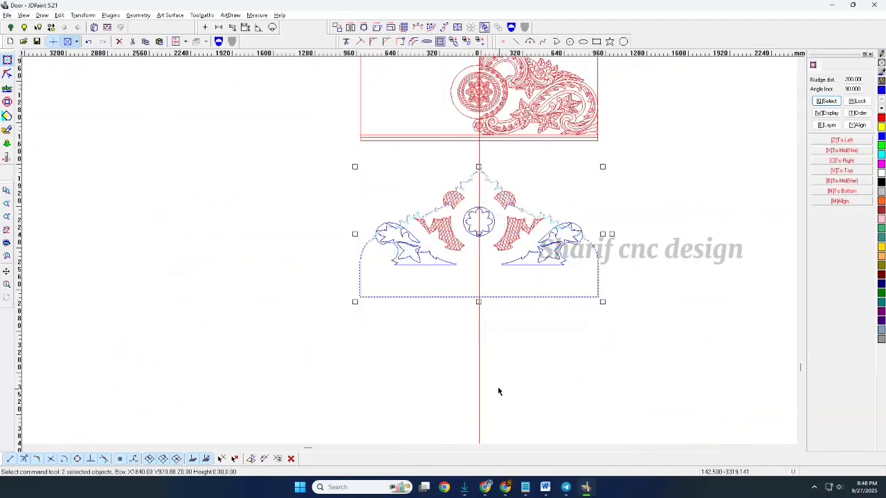
{"action": "key", "text": "Up"}
{"action": "left_click", "coordinate": [538, 391]}
Step: Group all the curves of the top centre rose, leaving out the neighbouring flower and leaf curves
{"action": "scroll", "coordinate": [510, 396], "scroll_direction": "down", "scroll_amount": 1}
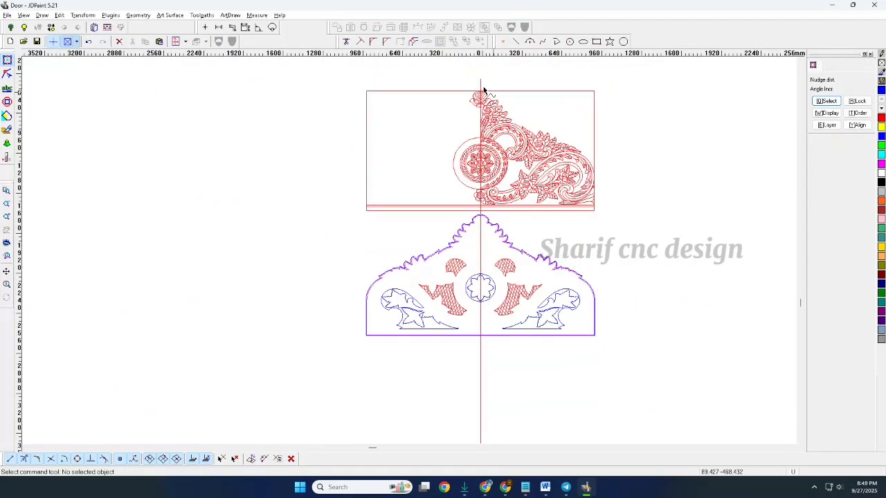
{"action": "scroll", "coordinate": [481, 89], "scroll_direction": "up", "scroll_amount": 5}
{"action": "left_click_drag", "start_coordinate": [381, 87], "coordinate": [569, 237]}
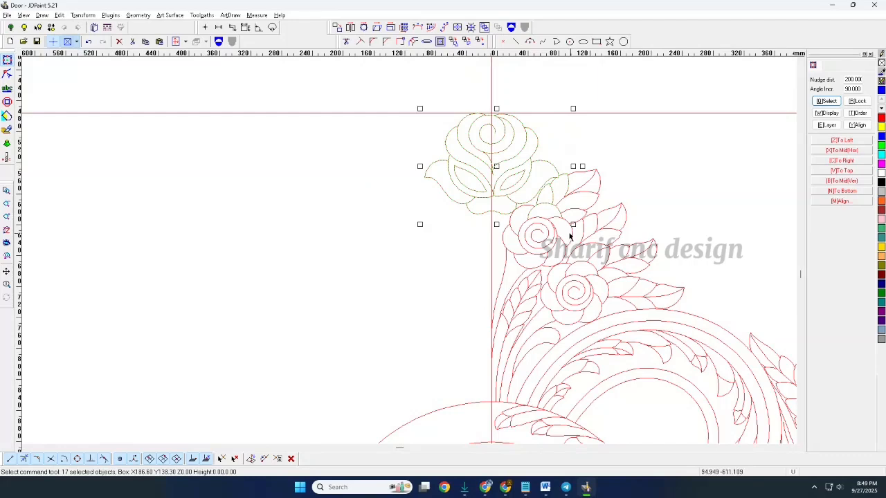
{"action": "scroll", "coordinate": [570, 201], "scroll_direction": "up", "scroll_amount": 4}
{"action": "left_click_drag", "start_coordinate": [581, 154], "coordinate": [468, 260], "text": "ctrl"}
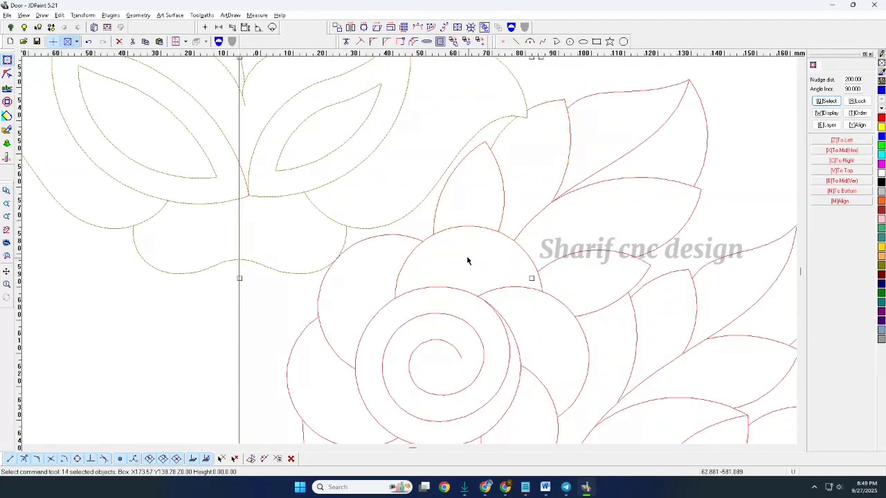
{"action": "left_click", "coordinate": [509, 138], "text": "ctrl"}
{"action": "scroll", "coordinate": [516, 125], "scroll_direction": "down", "scroll_amount": 10}
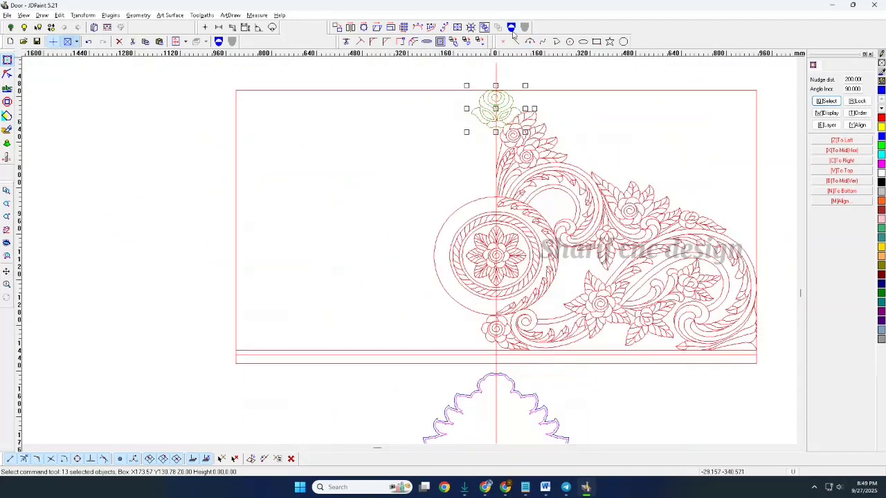
{"action": "left_click", "coordinate": [512, 28]}
{"action": "left_click", "coordinate": [404, 162]}
Step: Group the curves of the small flower below the central medallion
{"action": "scroll", "coordinate": [404, 152], "scroll_direction": "up", "scroll_amount": 4}
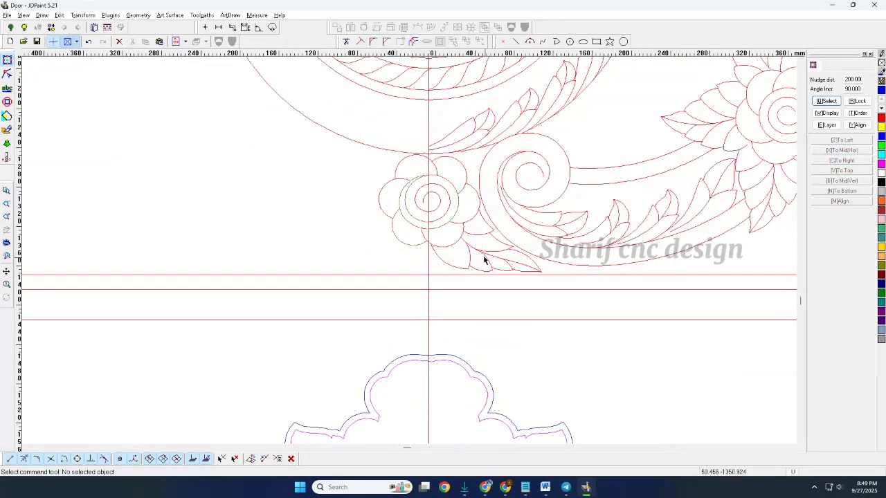
{"action": "left_click_drag", "start_coordinate": [369, 144], "coordinate": [483, 260]}
{"action": "left_click", "coordinate": [510, 27]}
{"action": "scroll", "coordinate": [476, 239], "scroll_direction": "down", "scroll_amount": 3}
{"action": "left_click", "coordinate": [496, 316]}
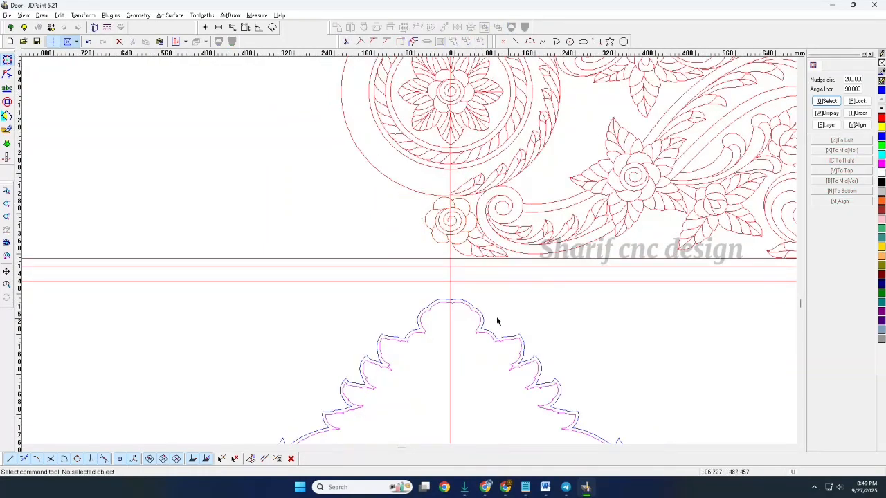
Step: Select the right half of the floral ornament, excluding the medallion's flower and rope ring but keeping the leaves that surround them
{"action": "scroll", "coordinate": [496, 316], "scroll_direction": "down", "scroll_amount": 5}
{"action": "left_click_drag", "start_coordinate": [515, 215], "coordinate": [696, 323]}
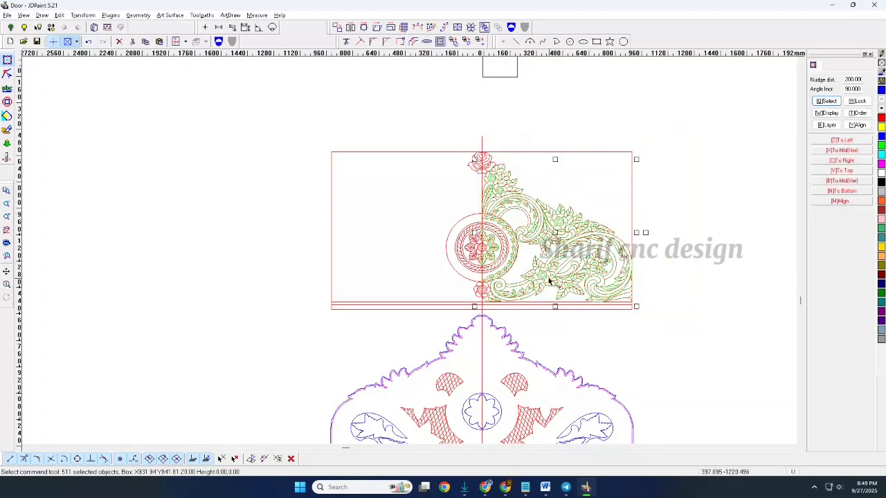
{"action": "scroll", "coordinate": [547, 281], "scroll_direction": "up", "scroll_amount": 4}
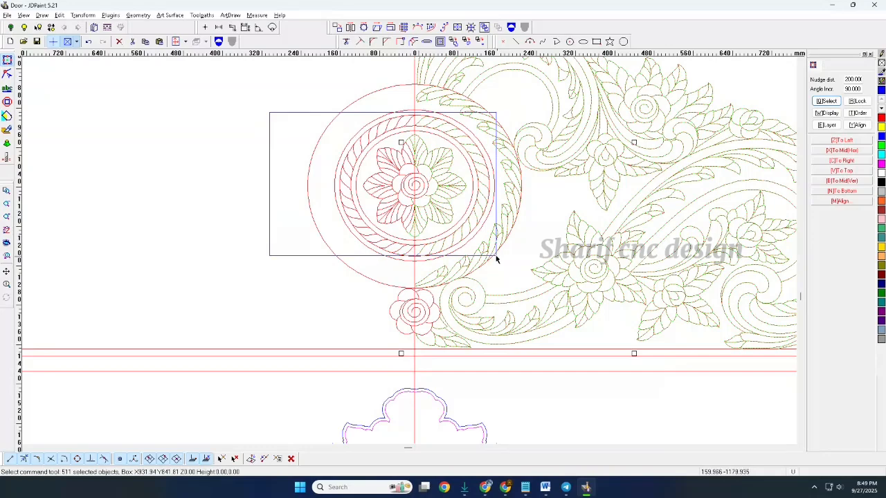
{"action": "left_click_drag", "start_coordinate": [496, 259], "coordinate": [493, 260]}
{"action": "scroll", "coordinate": [487, 242], "scroll_direction": "up", "scroll_amount": 5}
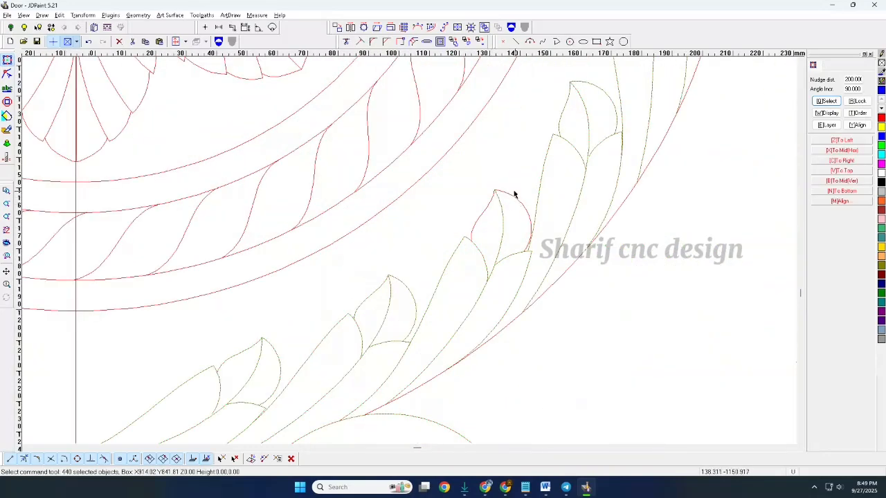
{"action": "scroll", "coordinate": [520, 305], "scroll_direction": "down", "scroll_amount": 5}
{"action": "scroll", "coordinate": [481, 147], "scroll_direction": "up", "scroll_amount": 5}
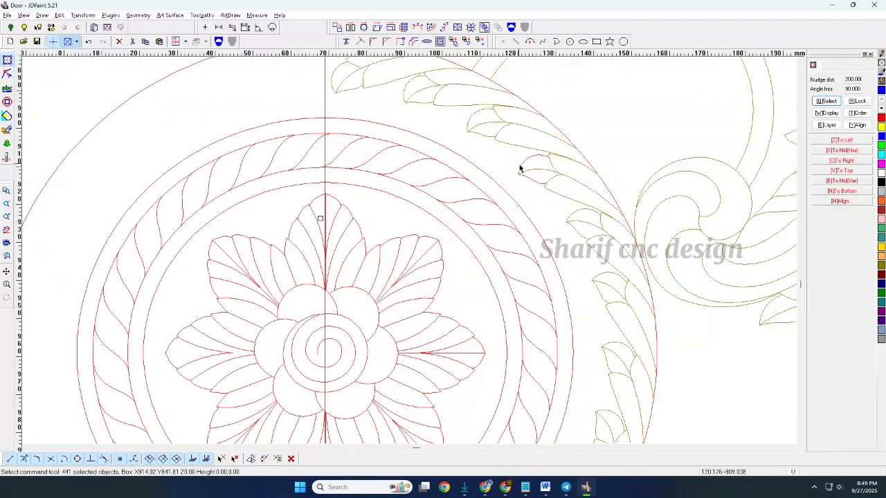
{"action": "scroll", "coordinate": [523, 111], "scroll_direction": "down", "scroll_amount": 5}
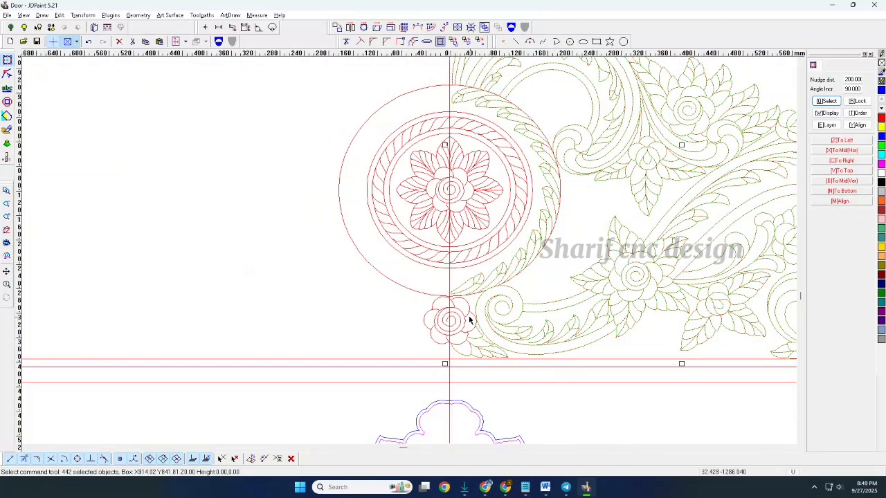
{"action": "scroll", "coordinate": [538, 251], "scroll_direction": "up", "scroll_amount": 3}
{"action": "scroll", "coordinate": [526, 229], "scroll_direction": "down", "scroll_amount": 6}
Step: Mirror a copy of the selected right-half ornament across the vertical centre line, keeping the original
{"action": "left_click", "coordinate": [352, 27]}
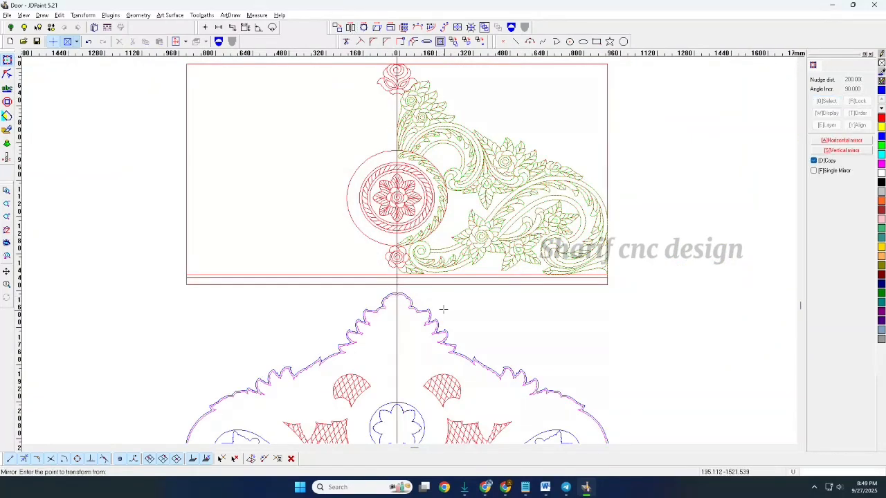
{"action": "scroll", "coordinate": [443, 309], "scroll_direction": "down", "scroll_amount": 1}
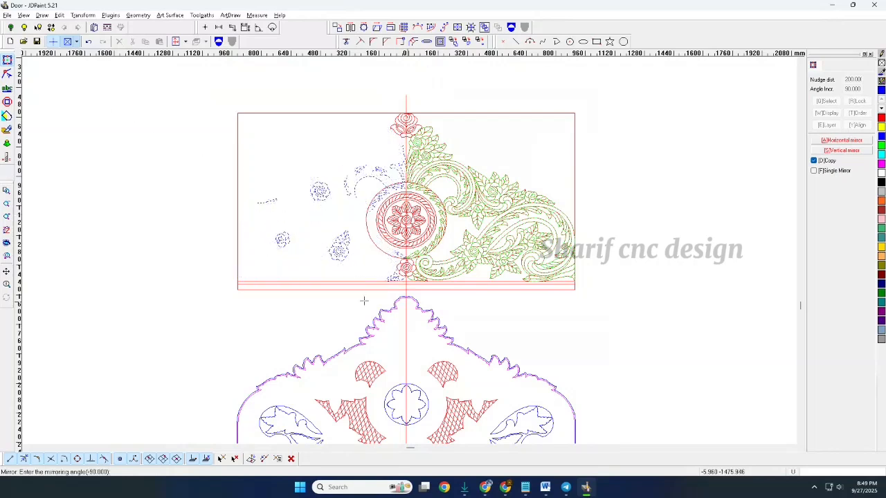
{"action": "left_click", "coordinate": [676, 201]}
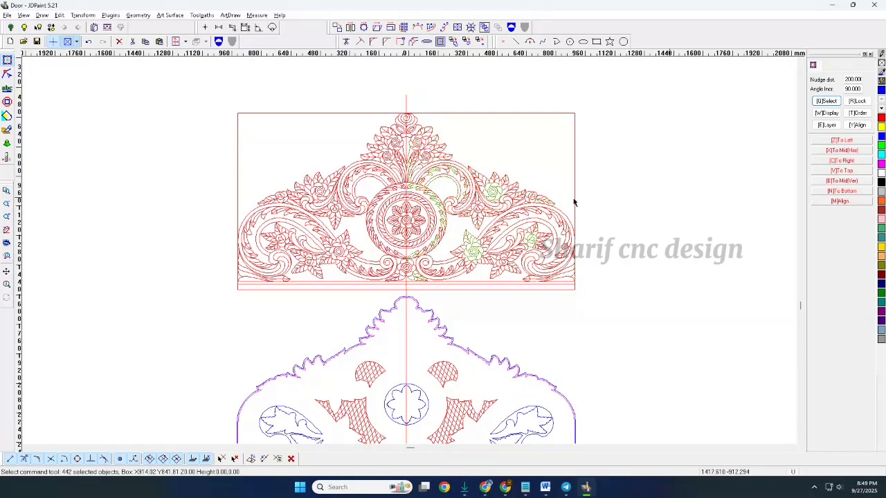
{"action": "left_click_drag", "start_coordinate": [195, 88], "coordinate": [687, 298]}
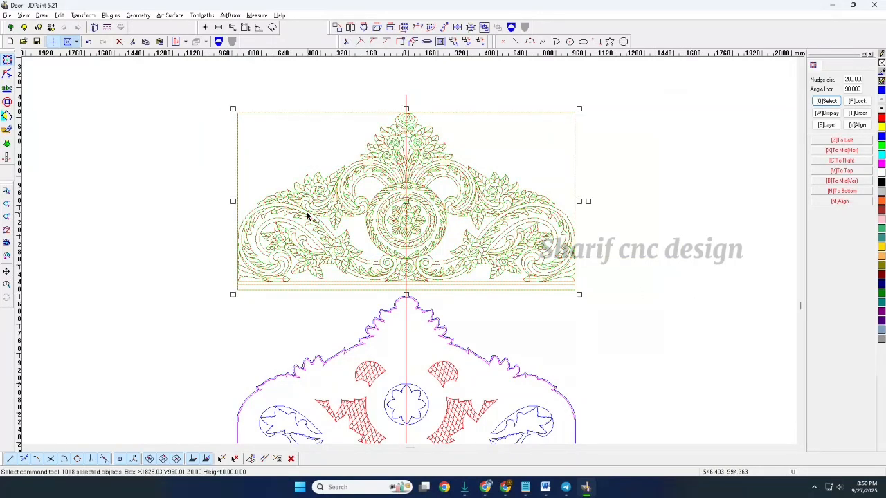
{"action": "key", "text": "Escape"}
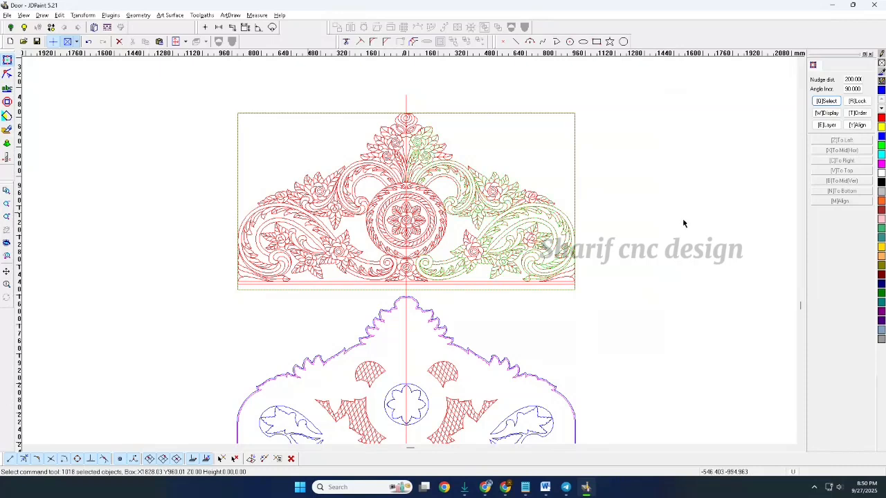
{"action": "left_click", "coordinate": [667, 221]}
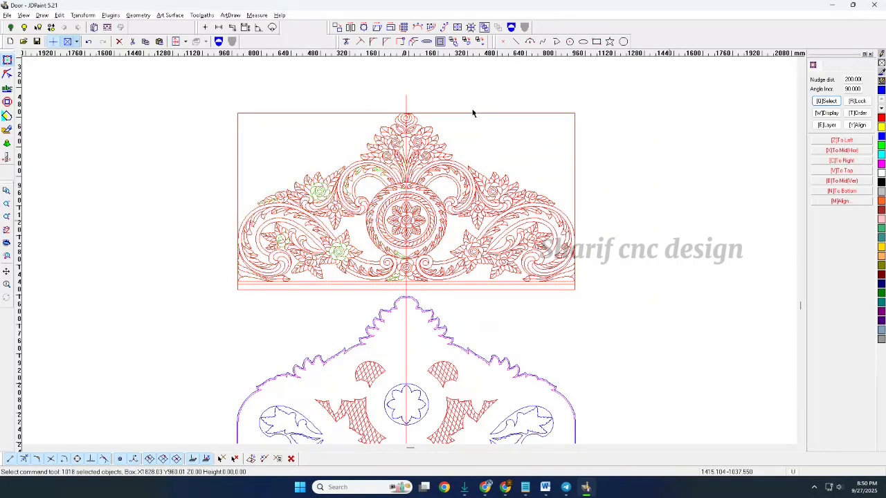
Step: Select the outer contours with the lattice, flower and leaf pieces and move them up onto the ornament in five 200 mm nudges
{"action": "scroll", "coordinate": [472, 113], "scroll_direction": "down", "scroll_amount": 2}
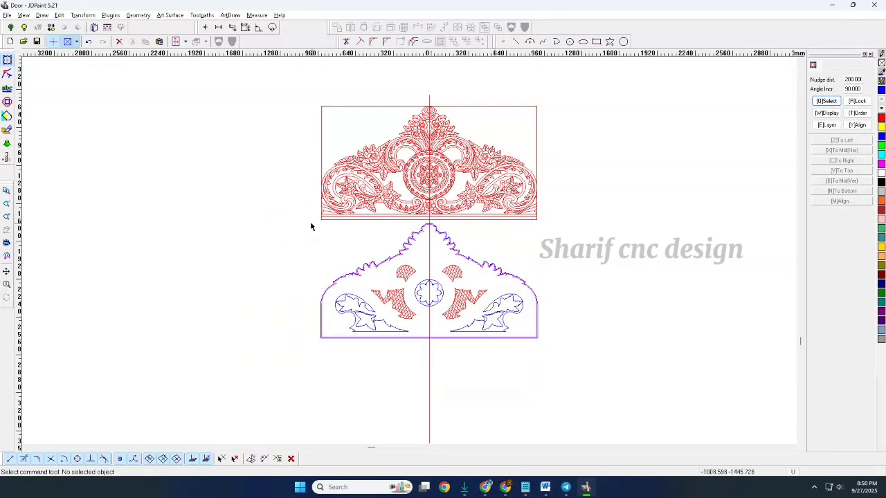
{"action": "left_click", "coordinate": [660, 398]}
{"action": "key", "text": "Up"}
{"action": "key", "text": "Up"}
{"action": "key", "text": "Up"}
{"action": "key", "text": "Up"}
{"action": "key", "text": "Up"}
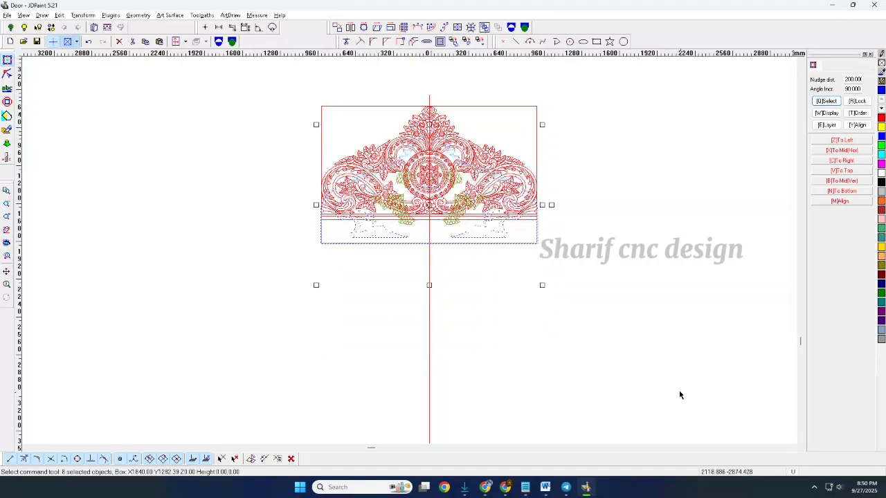
{"action": "left_click", "coordinate": [573, 279]}
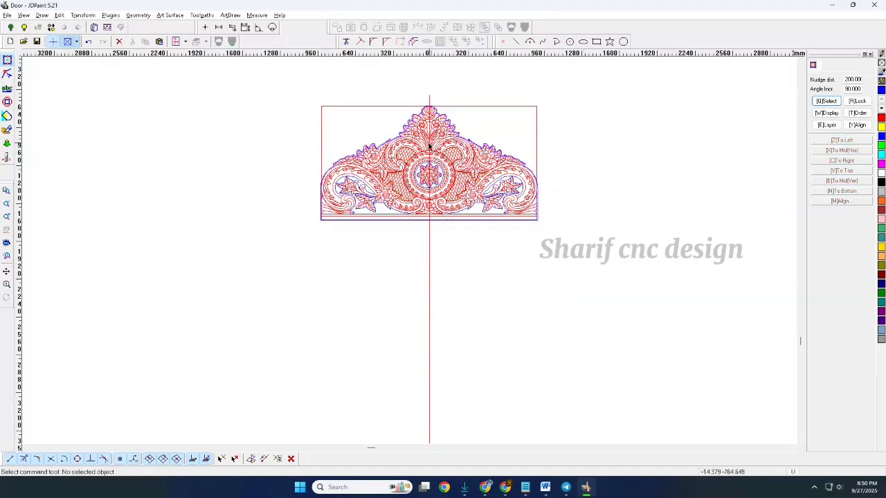
Step: Examine how the outer contours and the lattice, flower and leaf pieces fit the ornament, selecting the lattice to check it
{"action": "scroll", "coordinate": [429, 145], "scroll_direction": "up", "scroll_amount": 5}
{"action": "scroll", "coordinate": [443, 142], "scroll_direction": "down", "scroll_amount": 2}
{"action": "scroll", "coordinate": [452, 127], "scroll_direction": "up", "scroll_amount": 4}
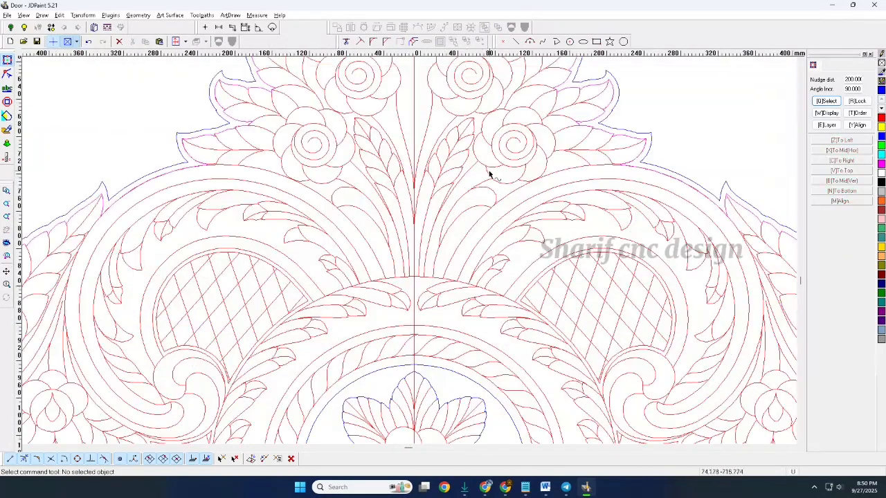
{"action": "scroll", "coordinate": [366, 144], "scroll_direction": "down", "scroll_amount": 5}
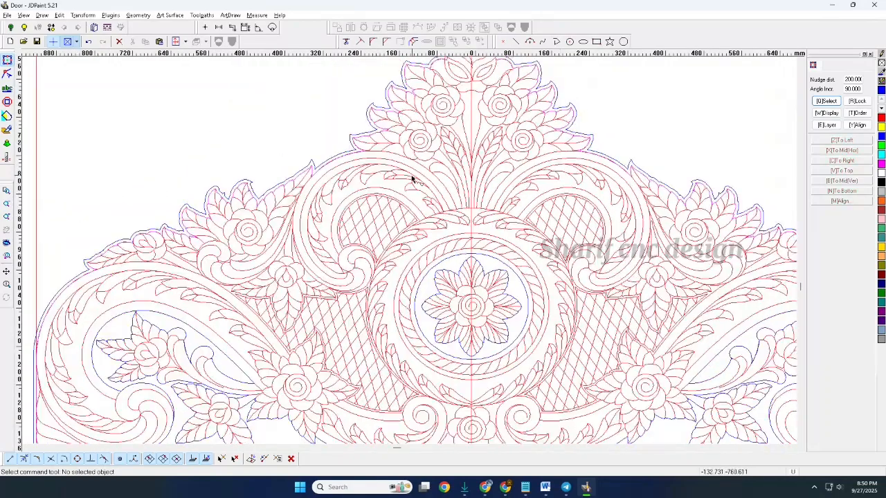
{"action": "scroll", "coordinate": [485, 194], "scroll_direction": "up", "scroll_amount": 4}
{"action": "scroll", "coordinate": [518, 185], "scroll_direction": "up", "scroll_amount": 3}
{"action": "left_click", "coordinate": [513, 180]}
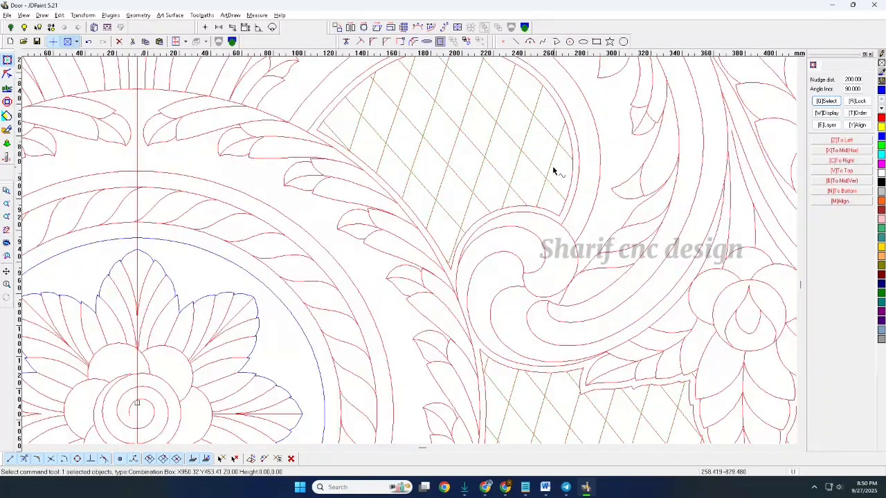
{"action": "scroll", "coordinate": [491, 164], "scroll_direction": "down", "scroll_amount": 2}
{"action": "scroll", "coordinate": [618, 355], "scroll_direction": "down", "scroll_amount": 2}
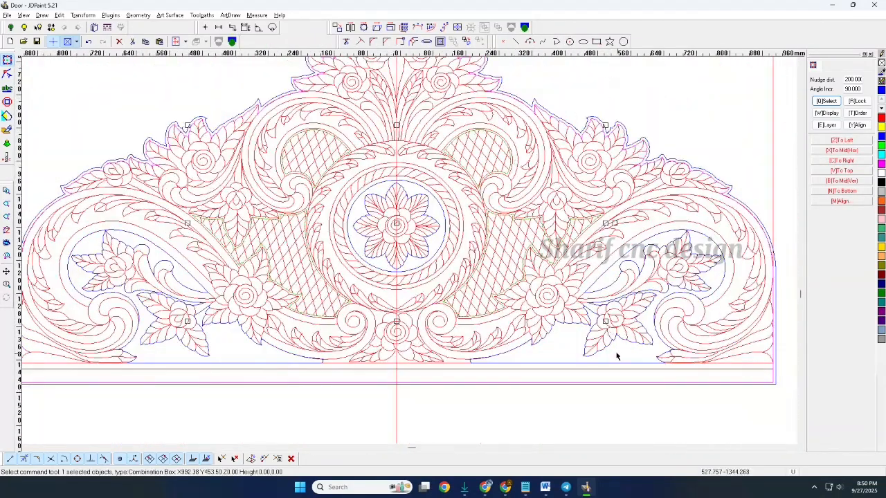